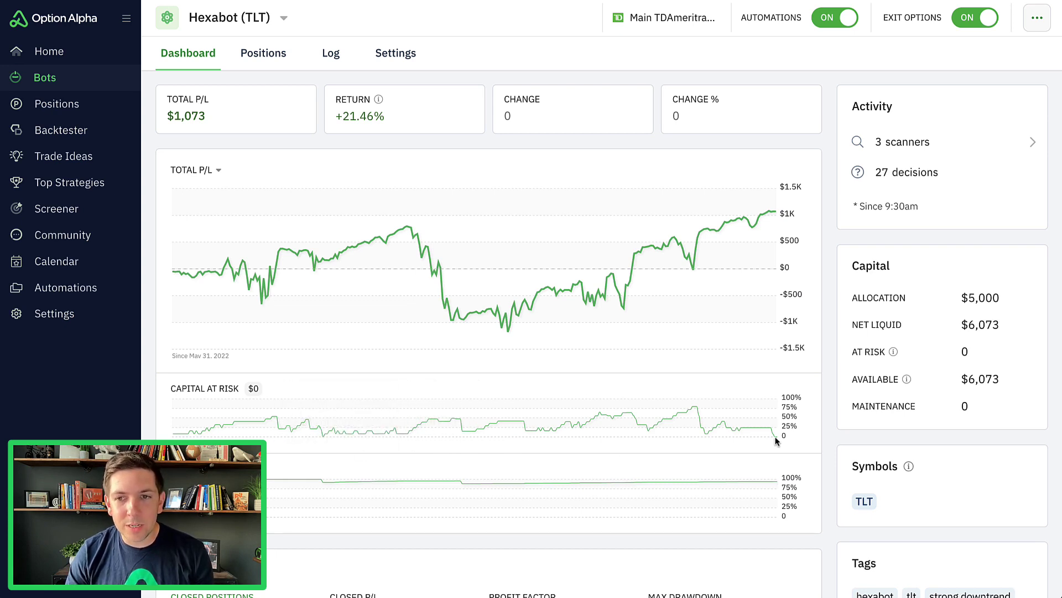
Check the Hexabot (TLT) bot's positions and automation log, and return to its dashboard
mouse_move(777, 438)
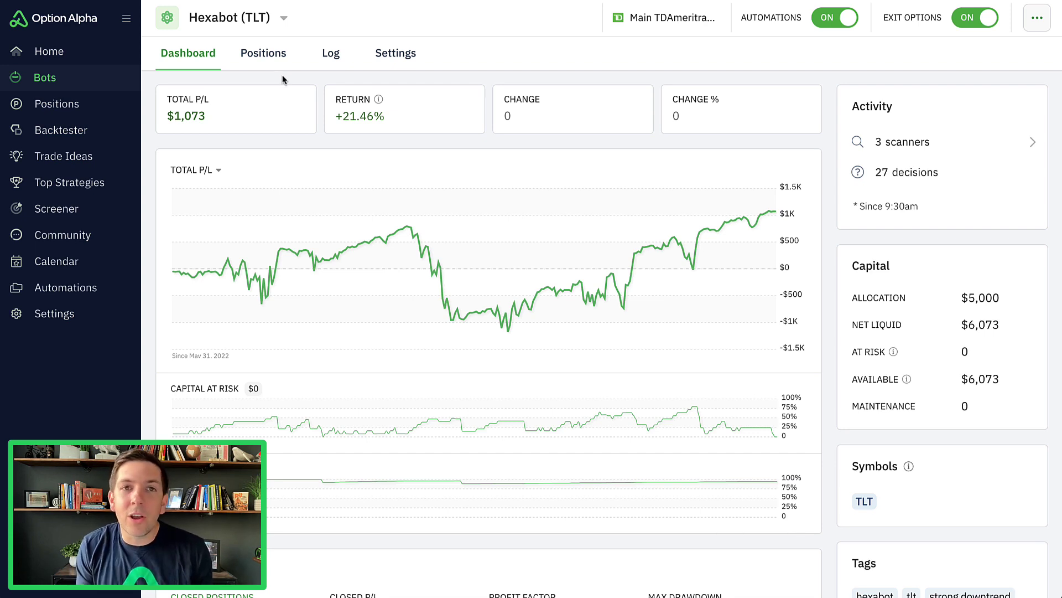
left_click(285, 56)
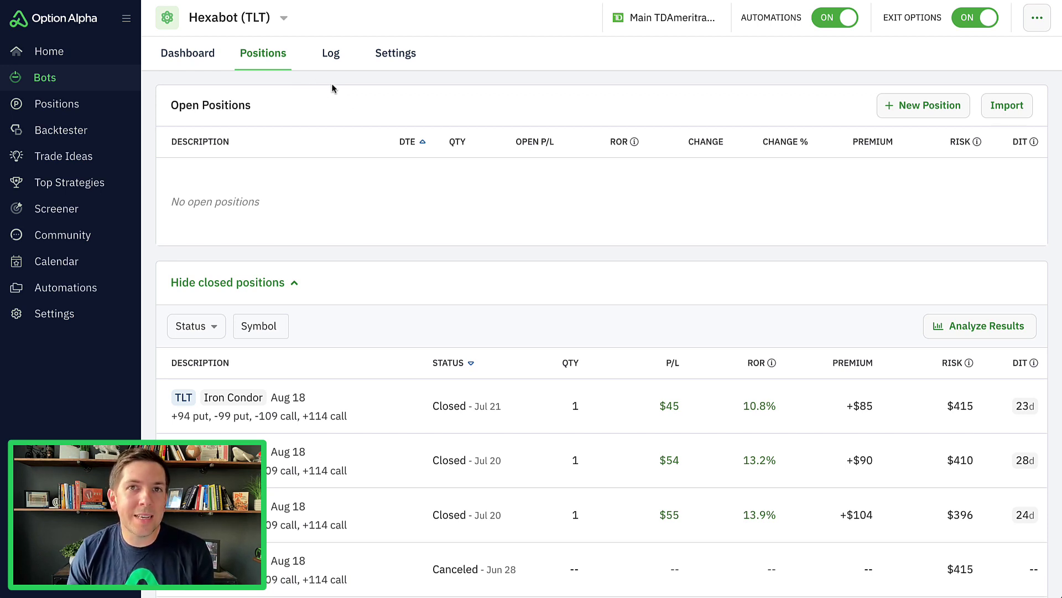
left_click(328, 55)
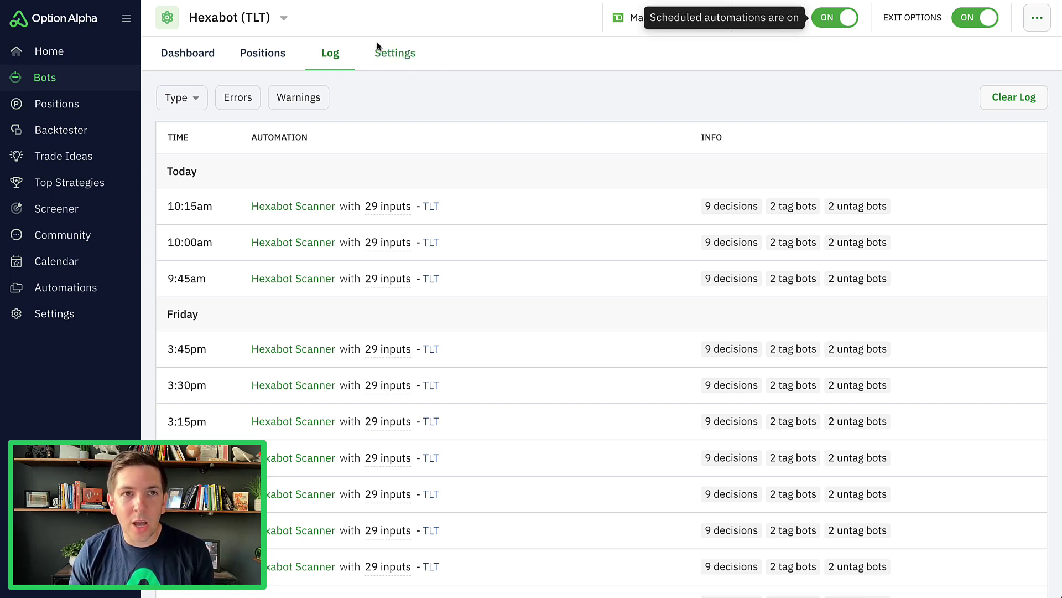
left_click(195, 61)
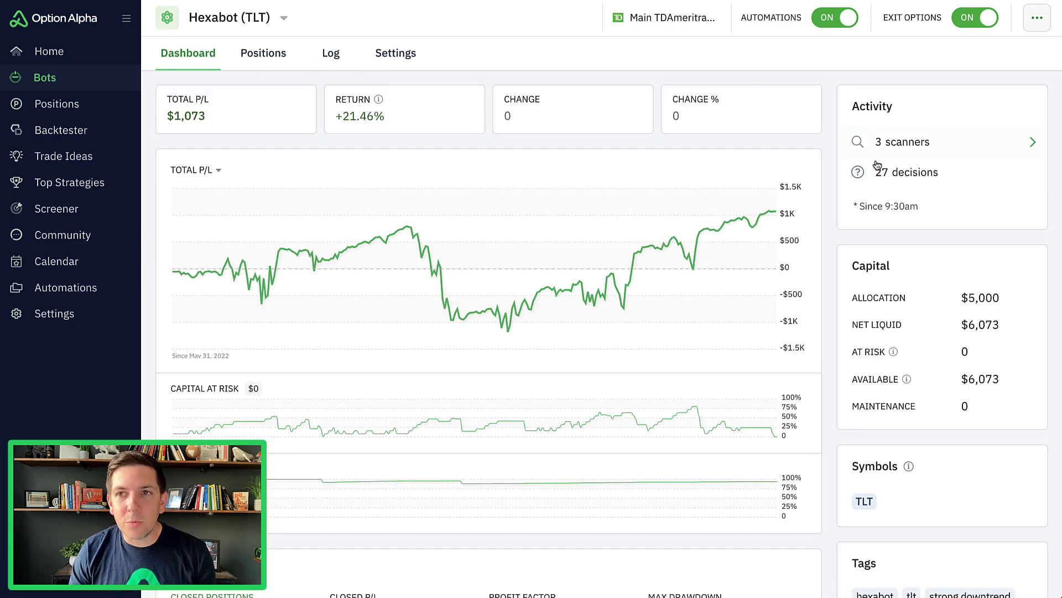
Filter the Hexabot (TLT) bot's log by type to only Scanner automations
left_click(330, 56)
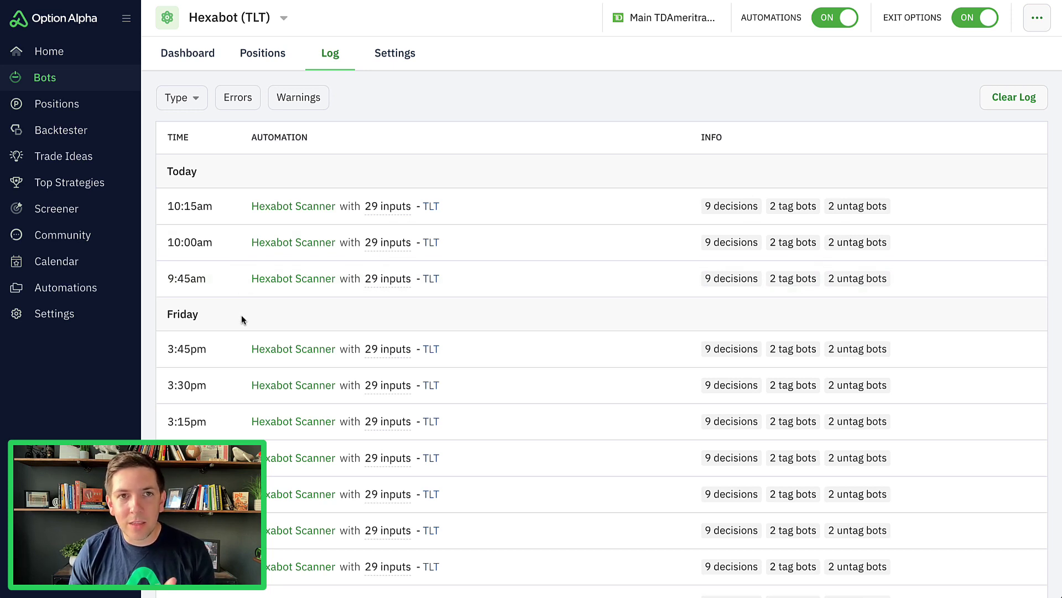
left_click(197, 99)
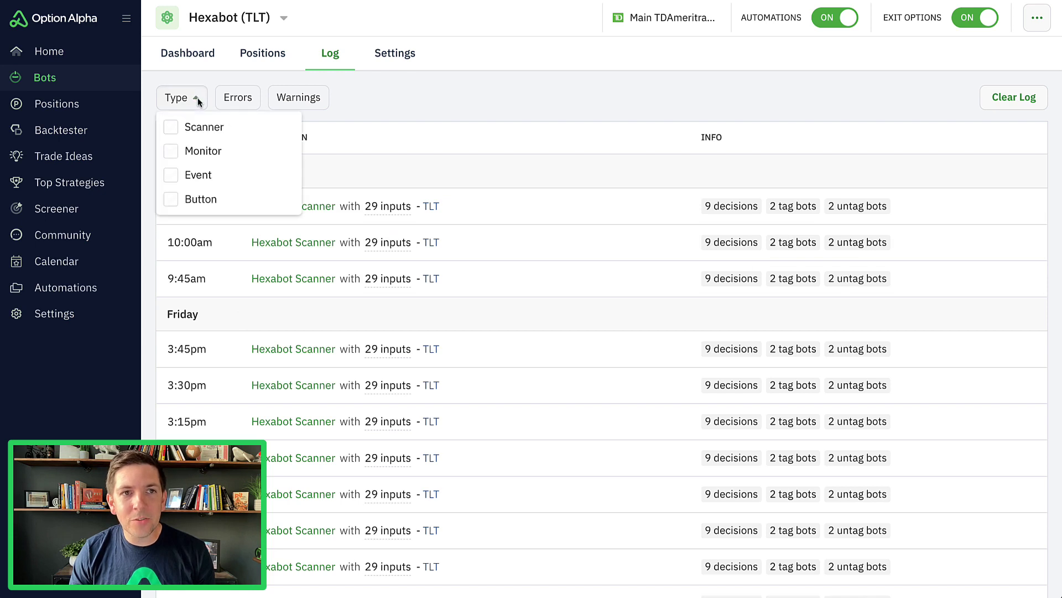
left_click(219, 133)
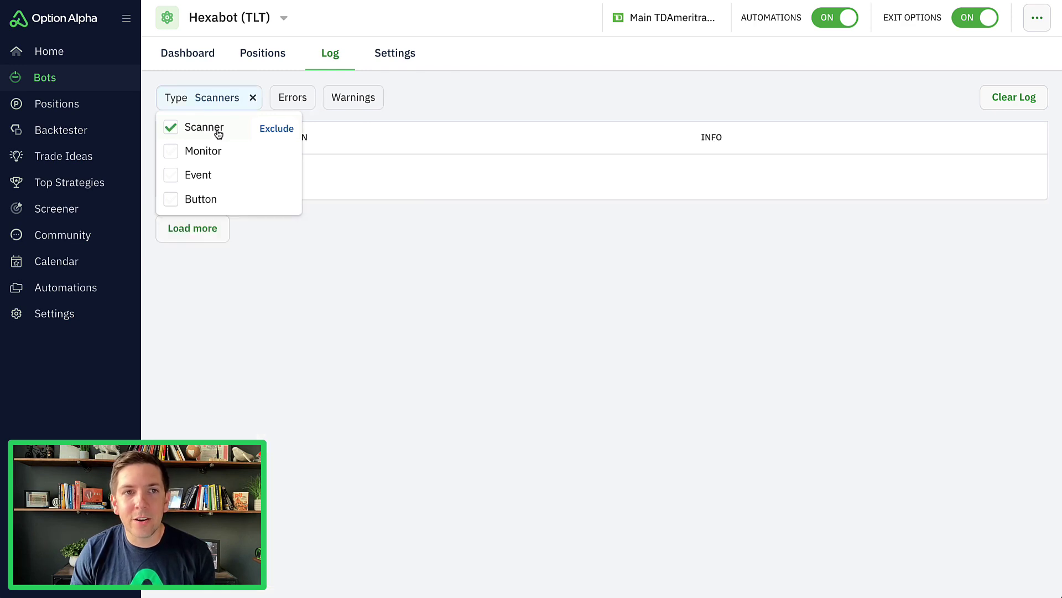
left_click(498, 104)
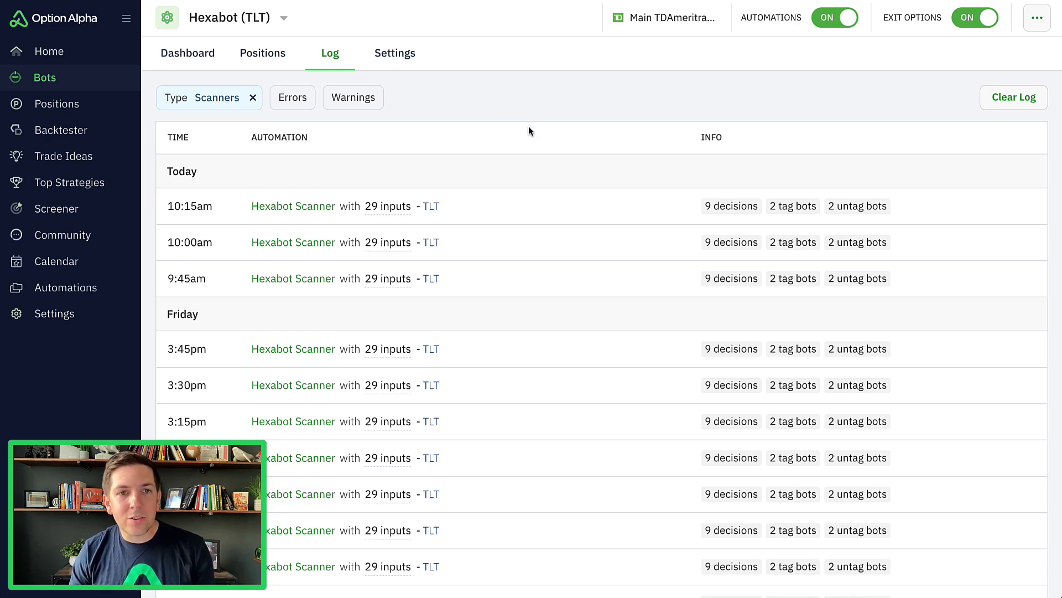
Look through the filtered log for Friday's scanner runs that include filtered positions
scroll(552, 255, "down", 1)
scroll(553, 255, "down", 2)
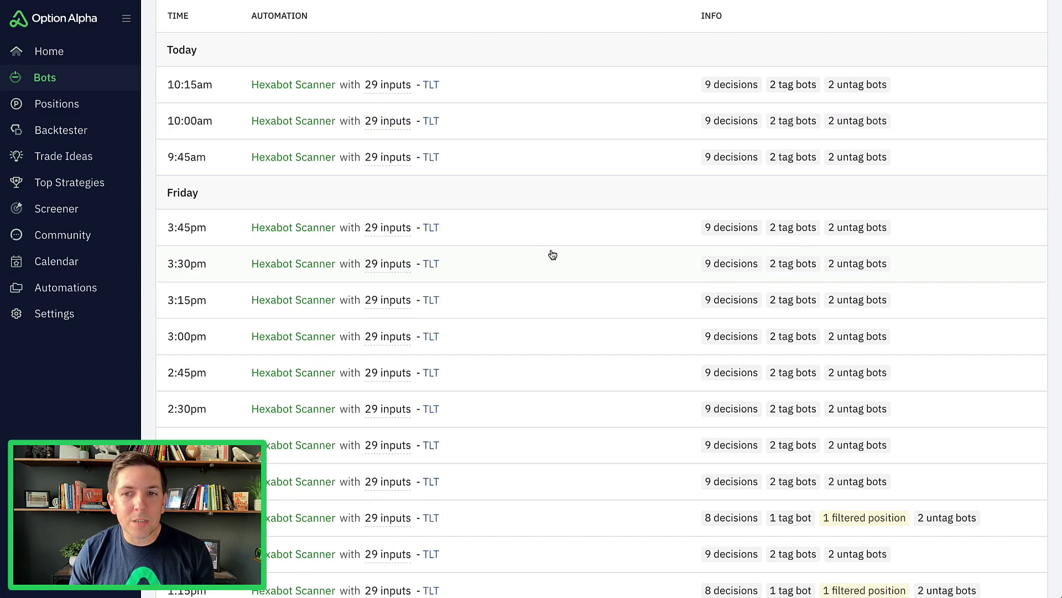
scroll(553, 255, "down", 2)
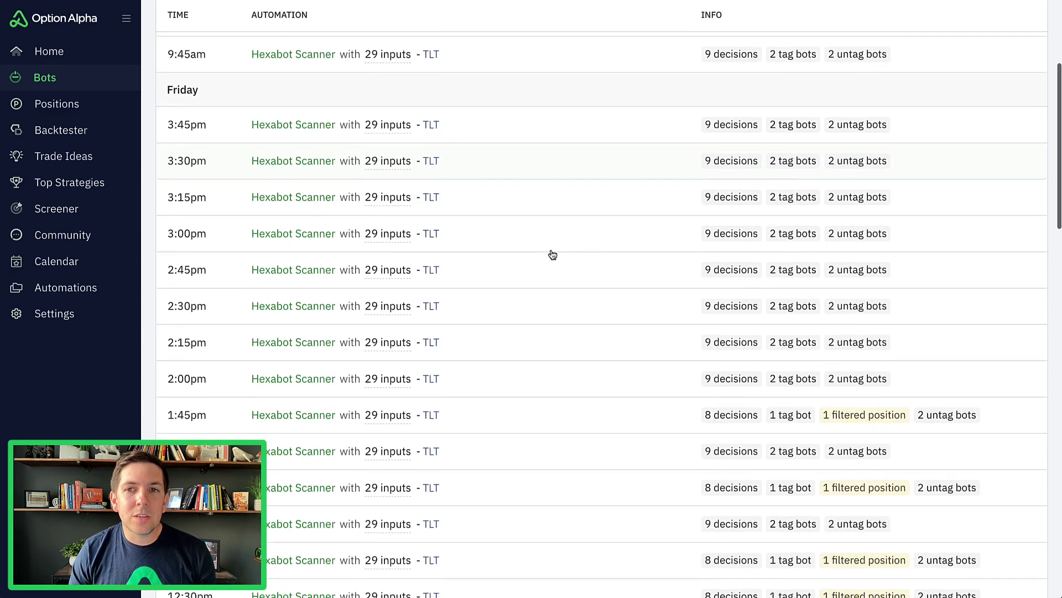
scroll(553, 254, "down", 2)
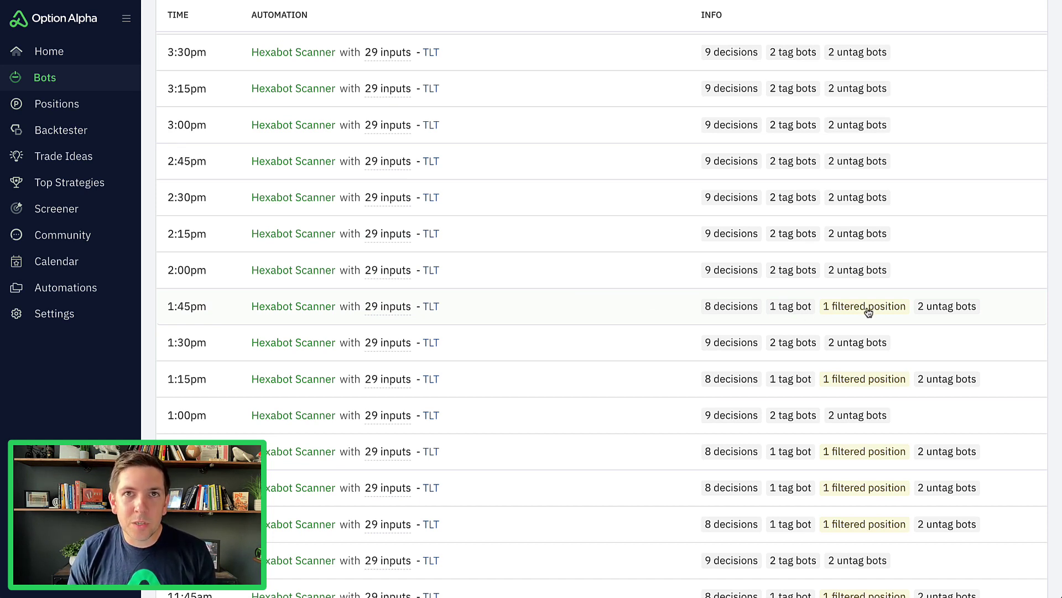
scroll(868, 312, "down", 1)
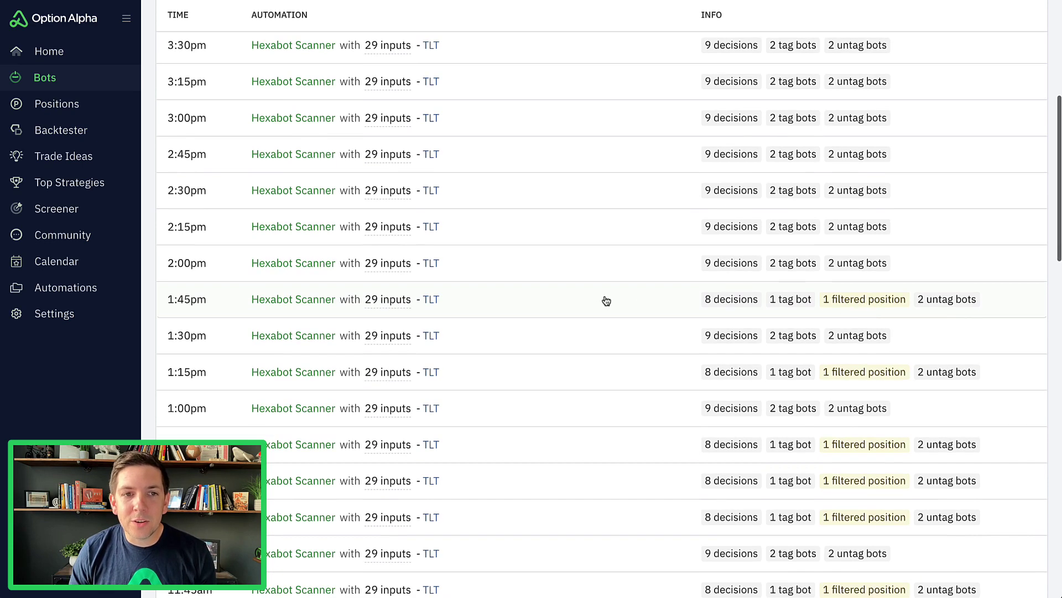
scroll(567, 306, "up", 6)
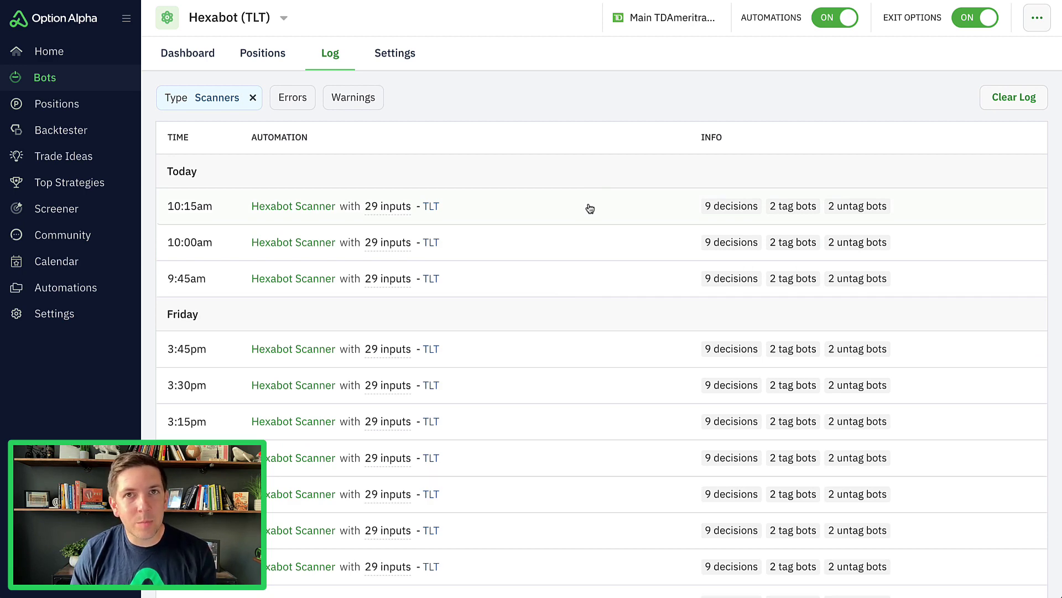
Open today's 10:15am Hexabot Scanner run and examine its decision path from start to end
left_click(584, 211)
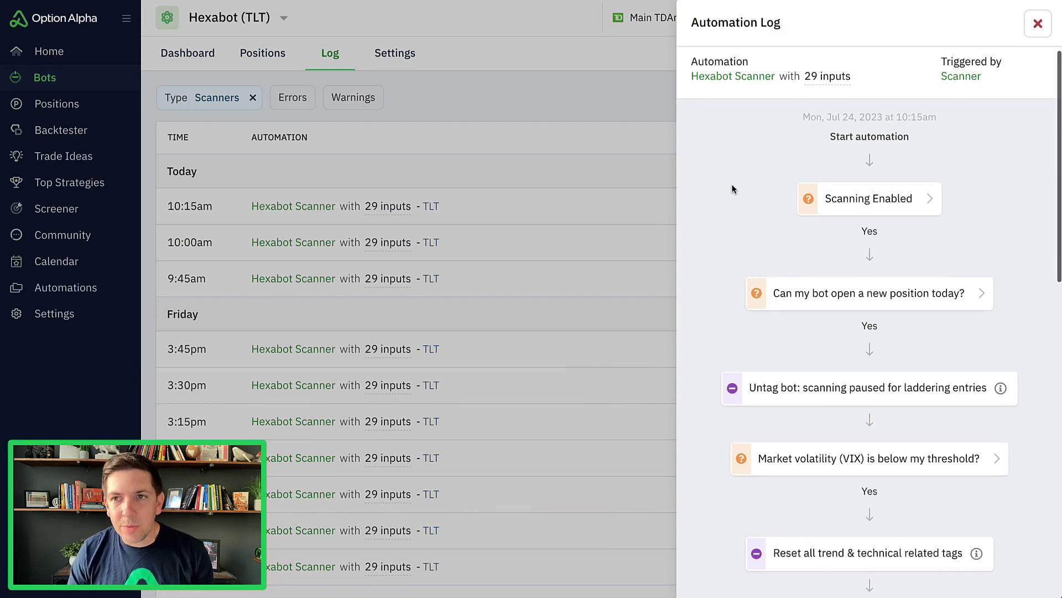
scroll(735, 191, "down", 1)
scroll(735, 191, "down", 4)
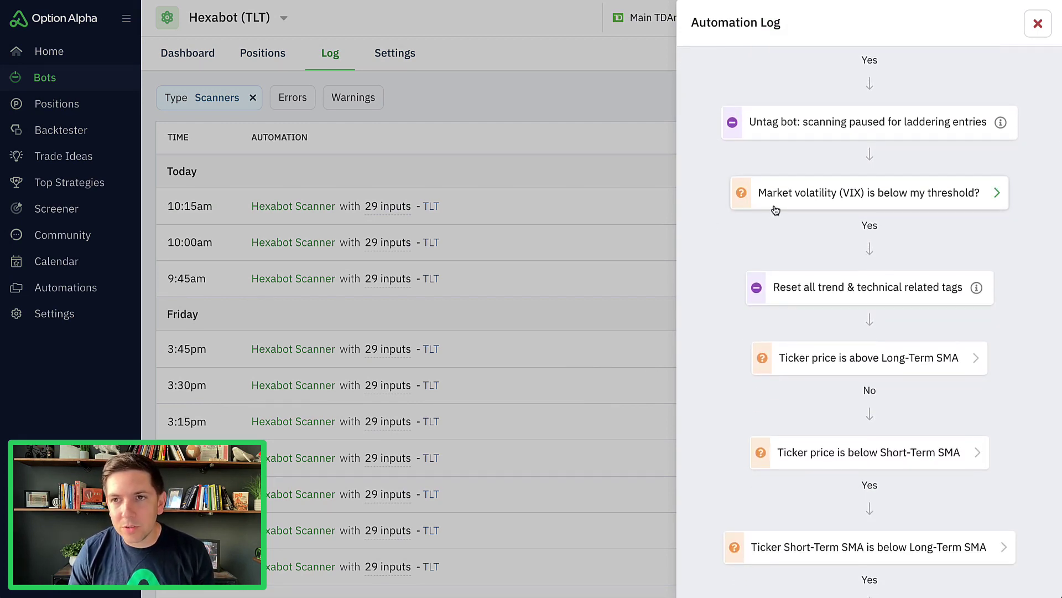
scroll(773, 215, "down", 3)
scroll(721, 225, "down", 2)
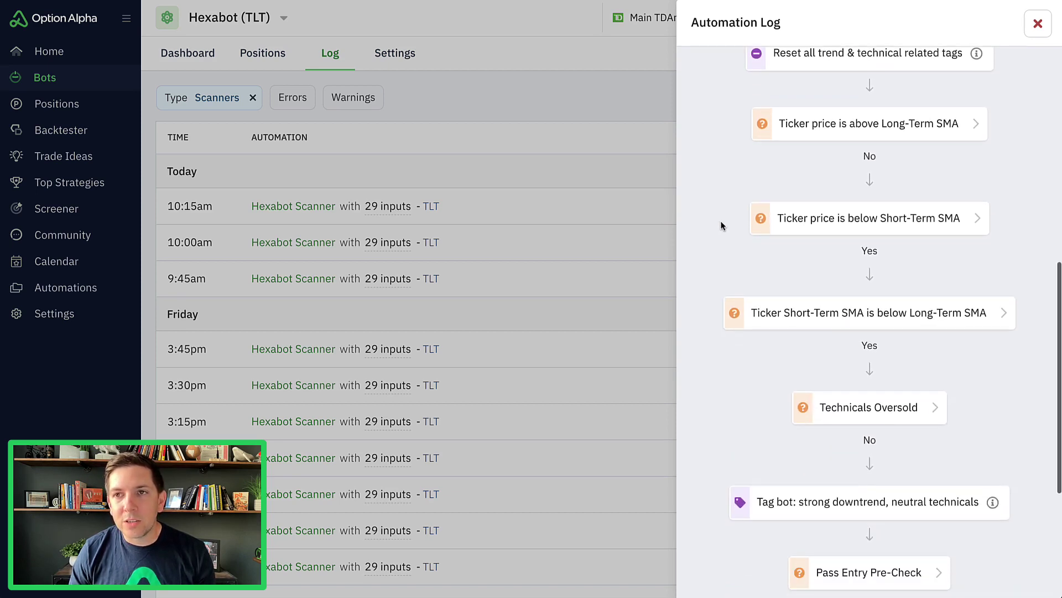
scroll(729, 212, "down", 2)
scroll(723, 275, "down", 1)
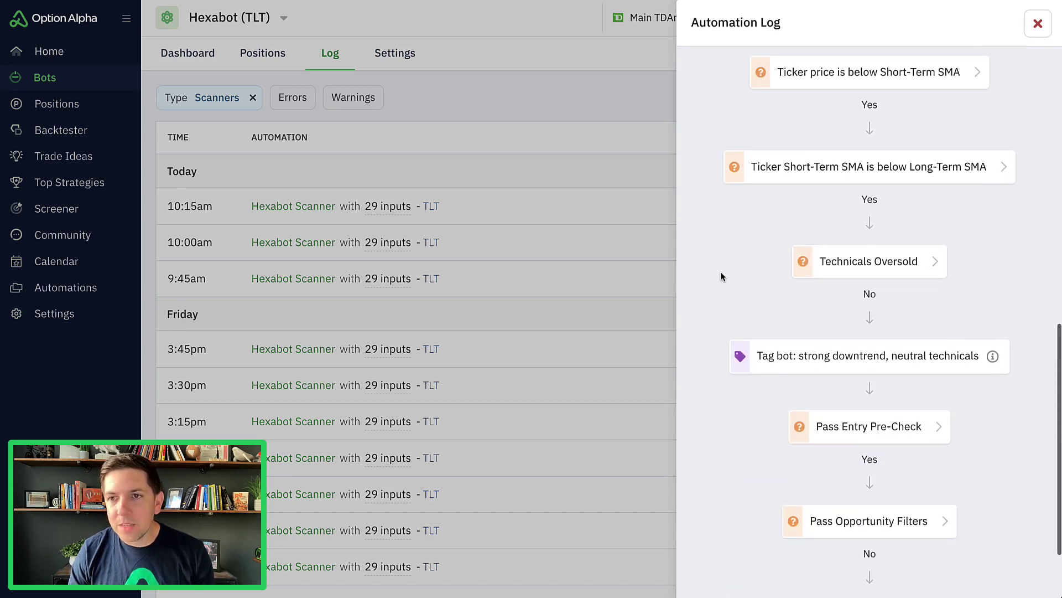
scroll(719, 278, "down", 2)
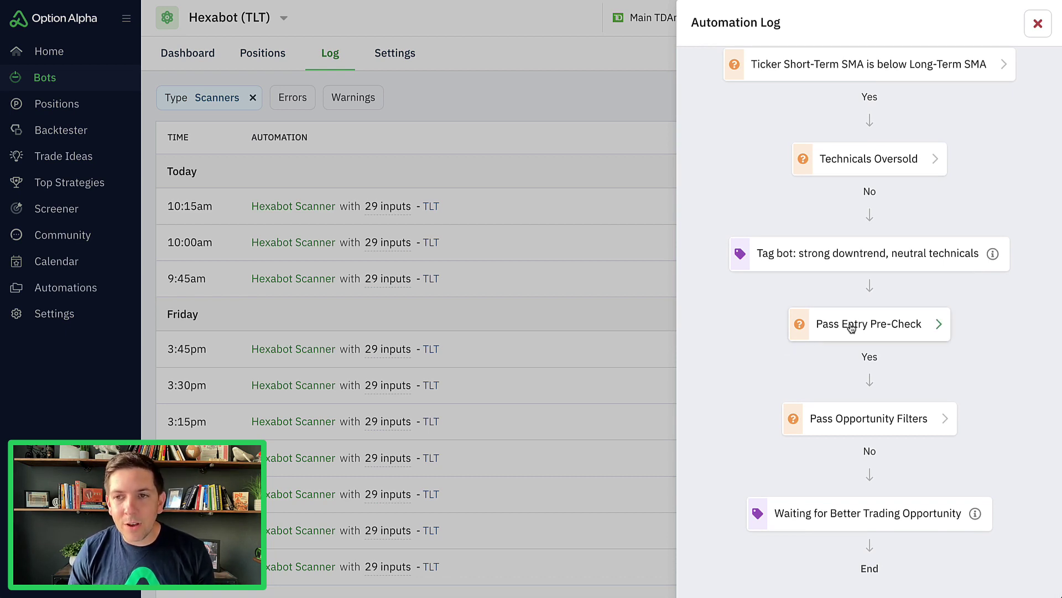
Review the details of the Pass Entry Pre-Check and Technicals Oversold decisions in the 10:15am run
mouse_move(820, 293)
left_mouse_down()
mouse_move(775, 296)
mouse_move(778, 470)
mouse_move(804, 463)
left_mouse_up()
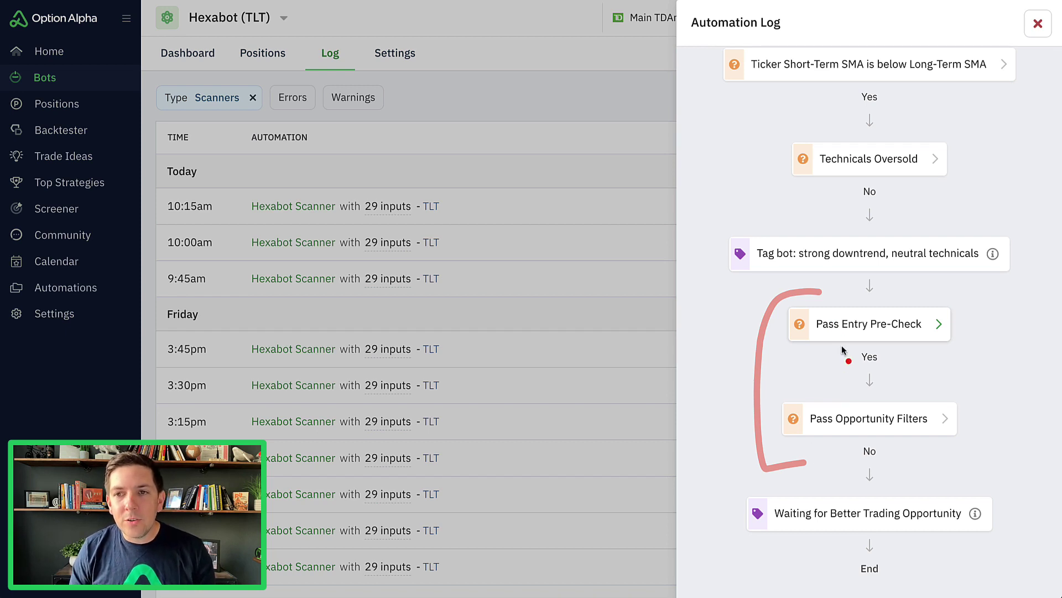
left_click(870, 329)
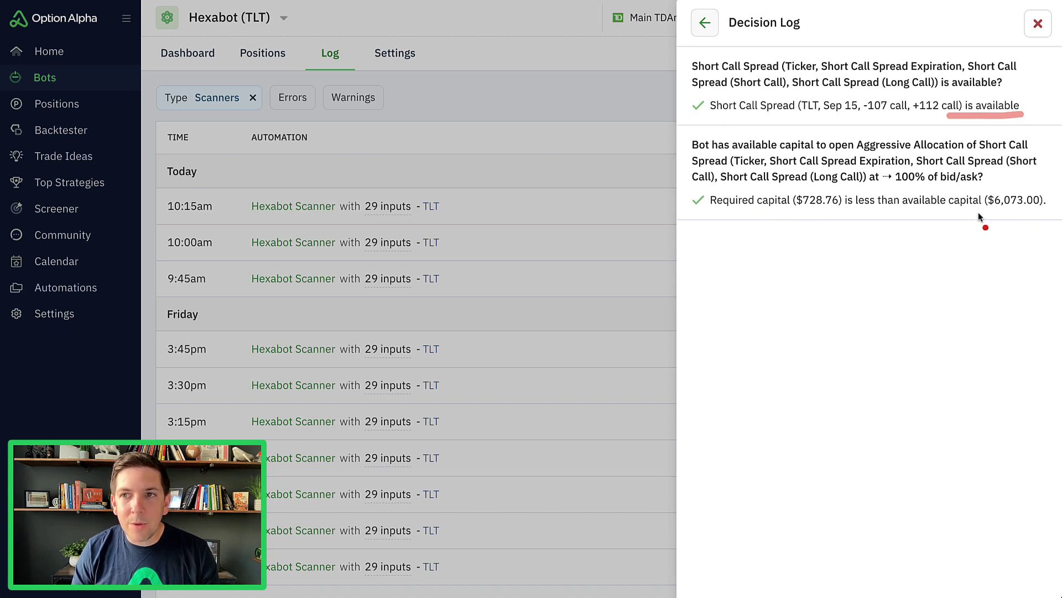
left_click_drag(977, 212, 1040, 213)
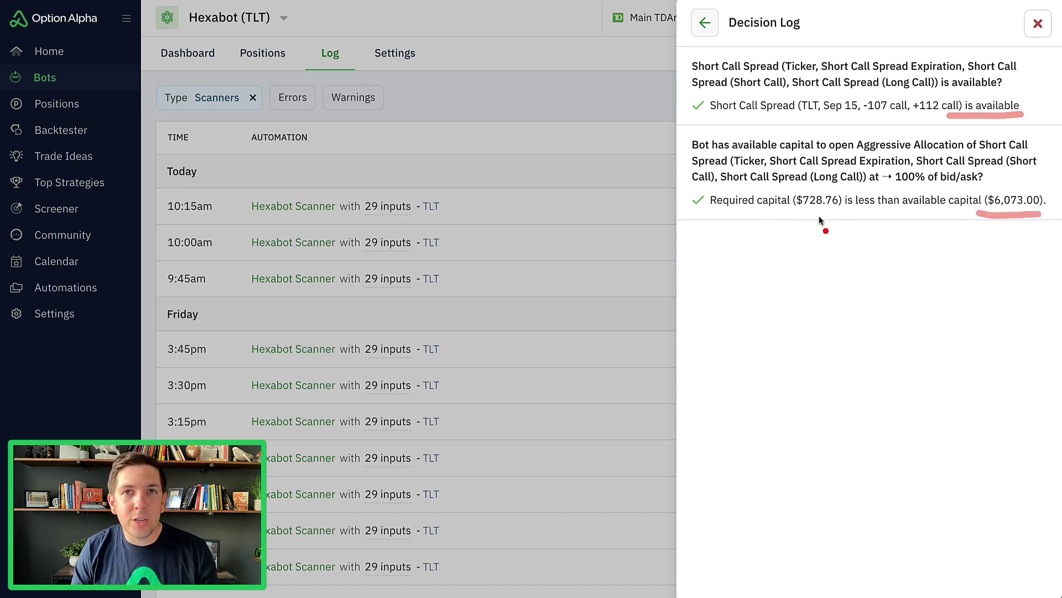
left_click(706, 24)
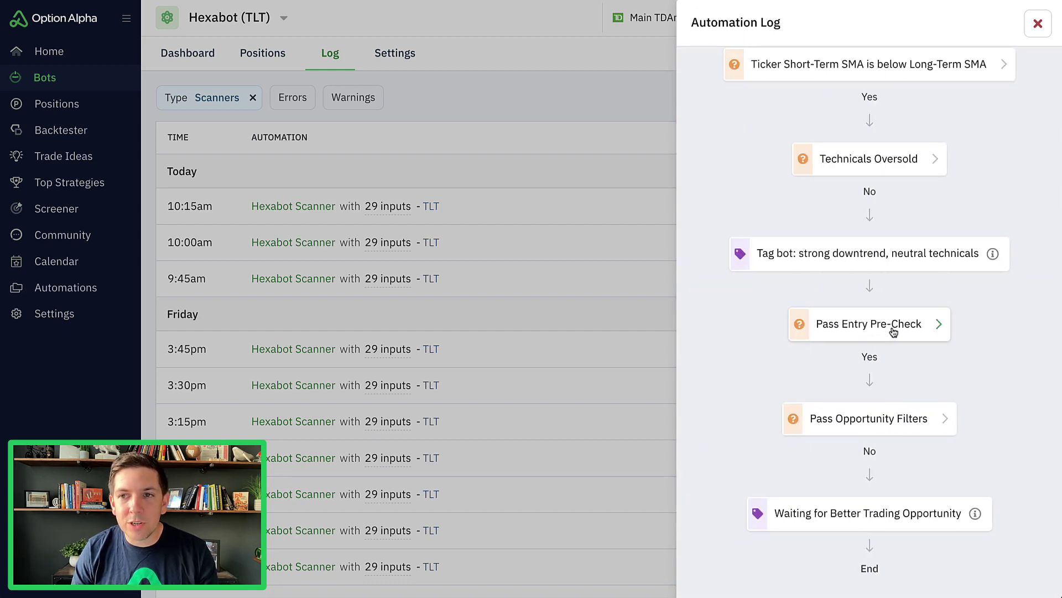
left_click(865, 158)
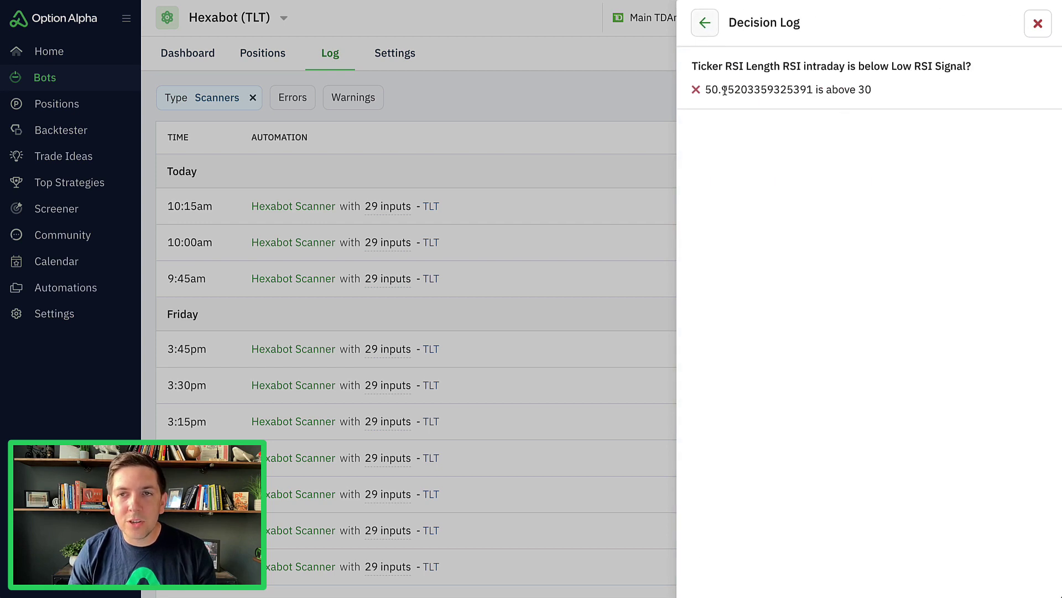
left_click(706, 31)
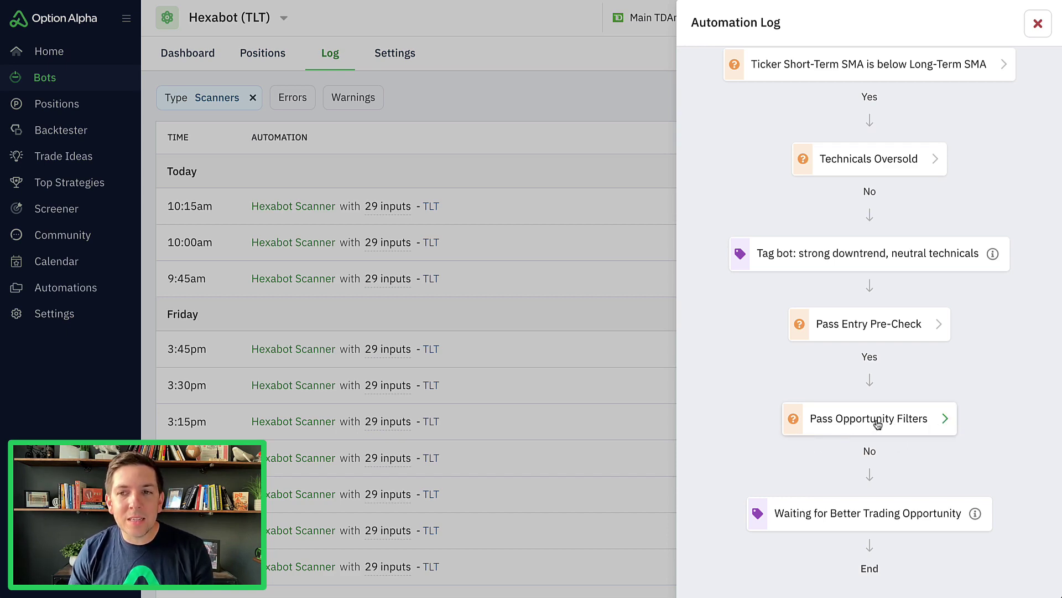
Examine the bid/ask spread, open interest and rate of return checks of the Pass Opportunity Filters decision, and close the automation log
left_click(877, 425)
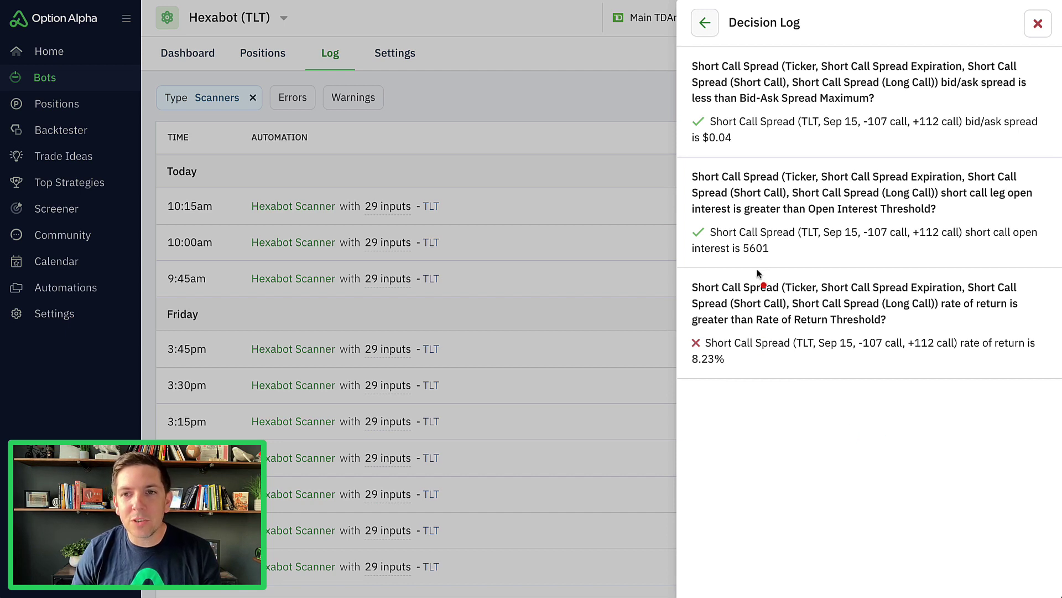
left_click_drag(683, 269, 676, 355)
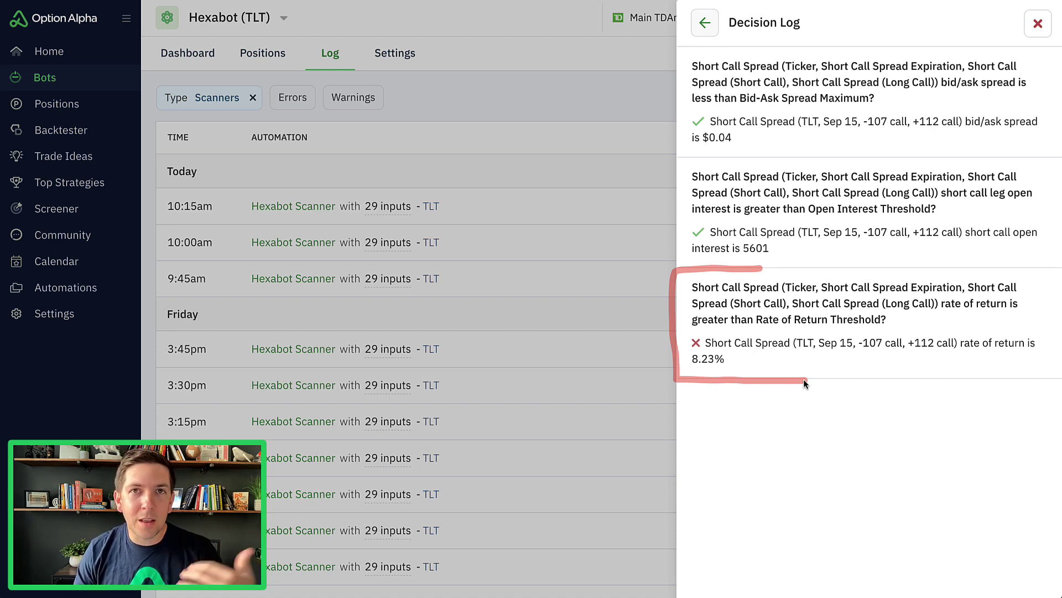
left_click(742, 164)
left_click_drag(698, 150, 750, 150)
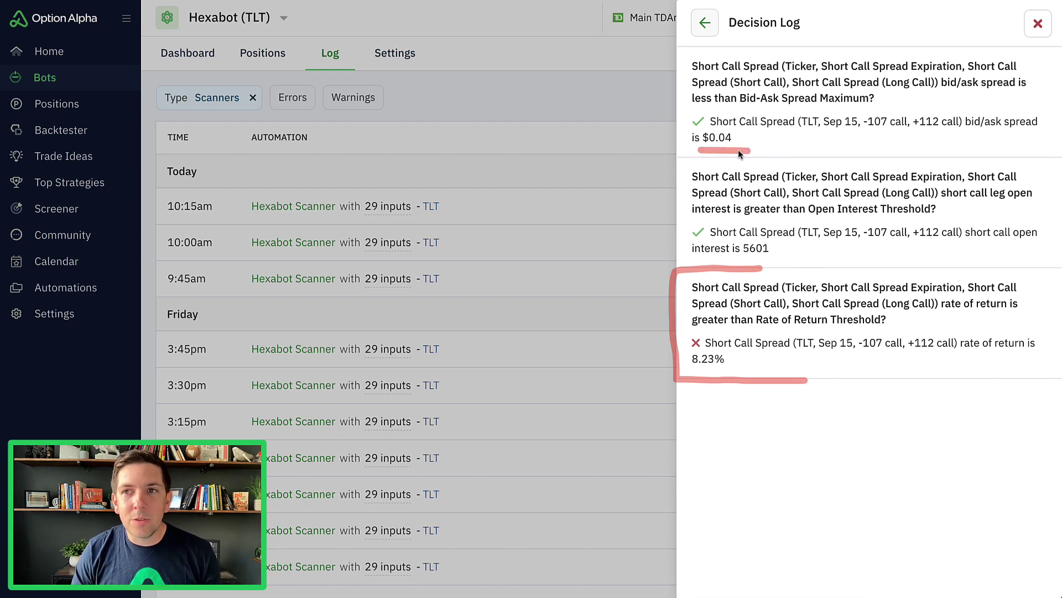
left_click_drag(691, 134, 718, 130)
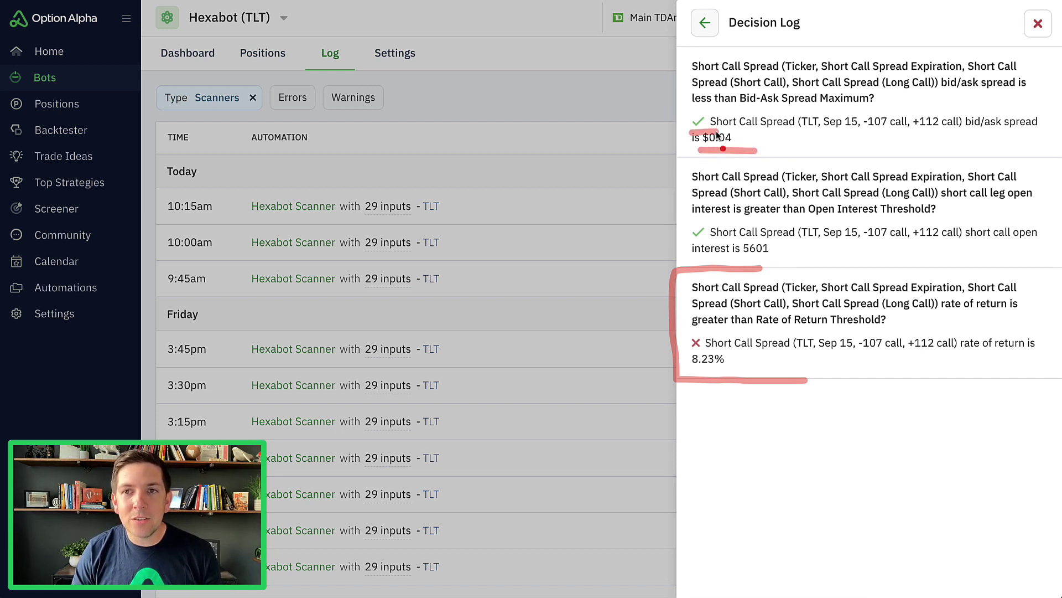
left_click_drag(744, 256, 773, 256)
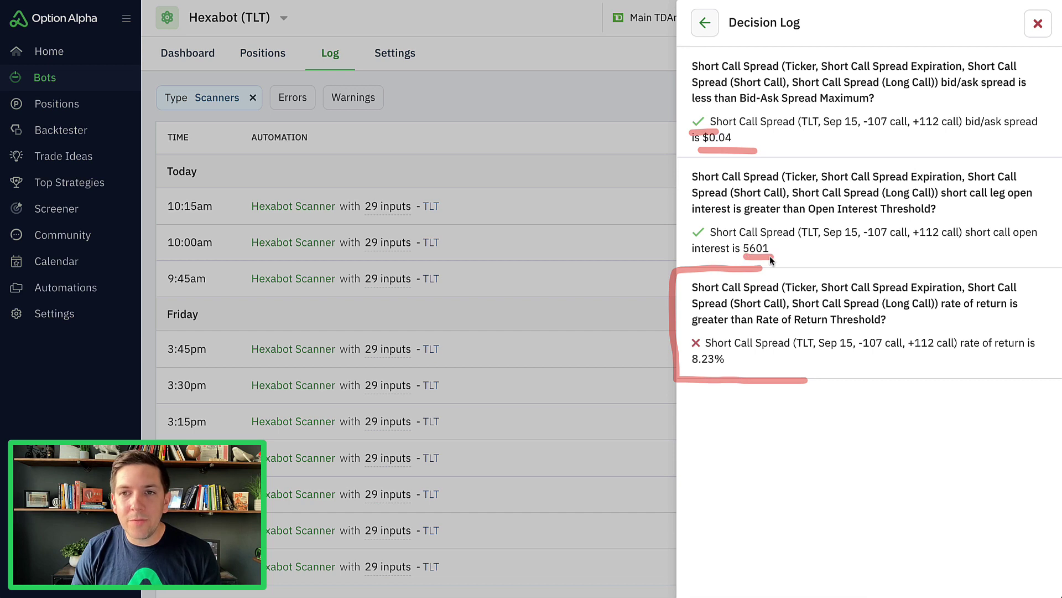
mouse_move(714, 222)
left_mouse_down()
mouse_move(679, 227)
mouse_move(713, 223)
left_mouse_up()
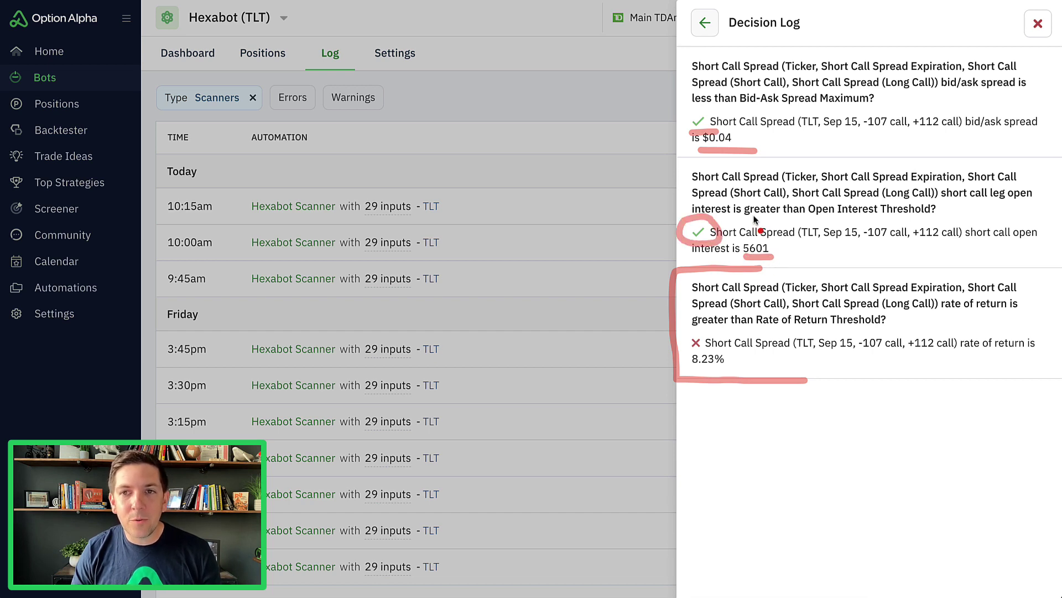
key("Escape")
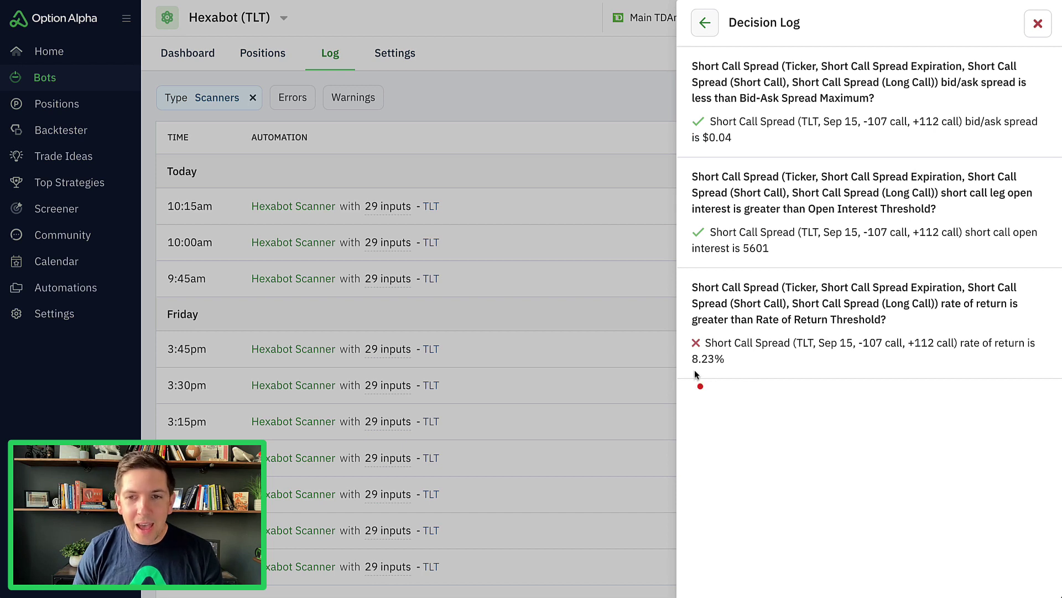
mouse_move(692, 367)
left_mouse_down()
mouse_move(719, 367)
mouse_move(704, 351)
left_mouse_up()
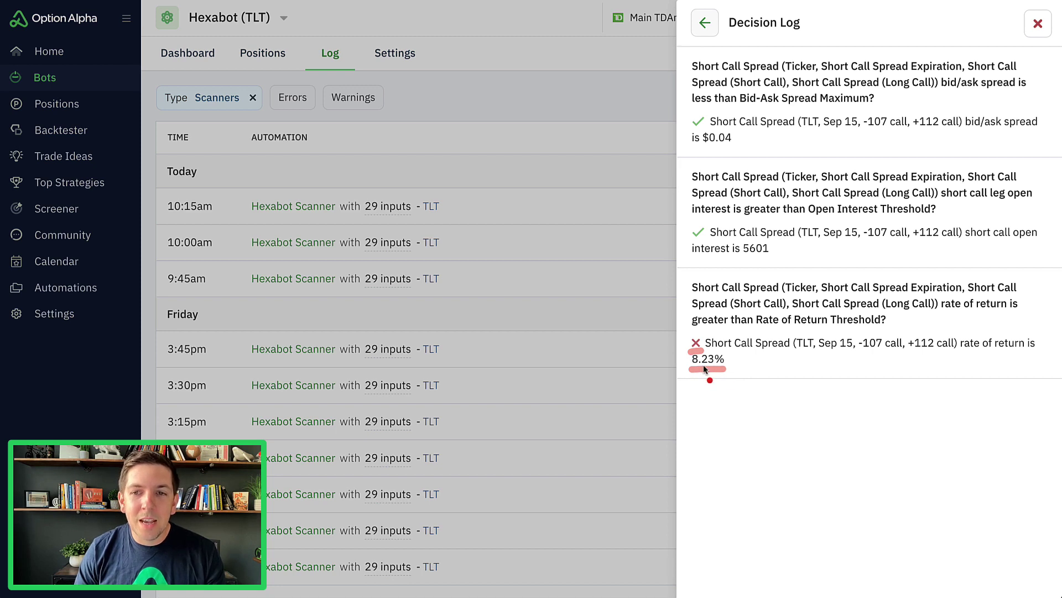
key("Escape")
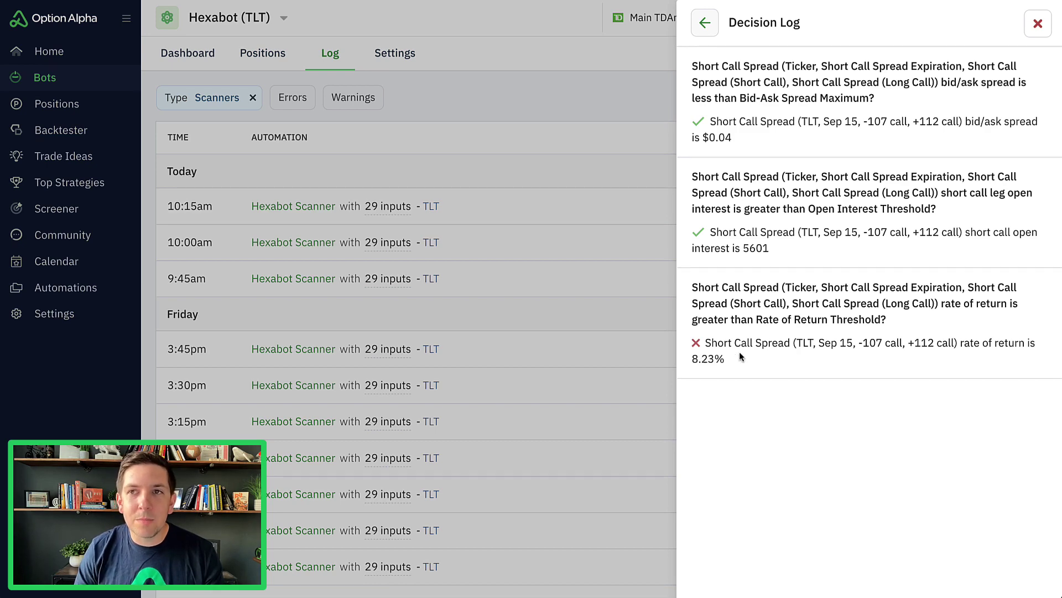
left_click(1045, 25)
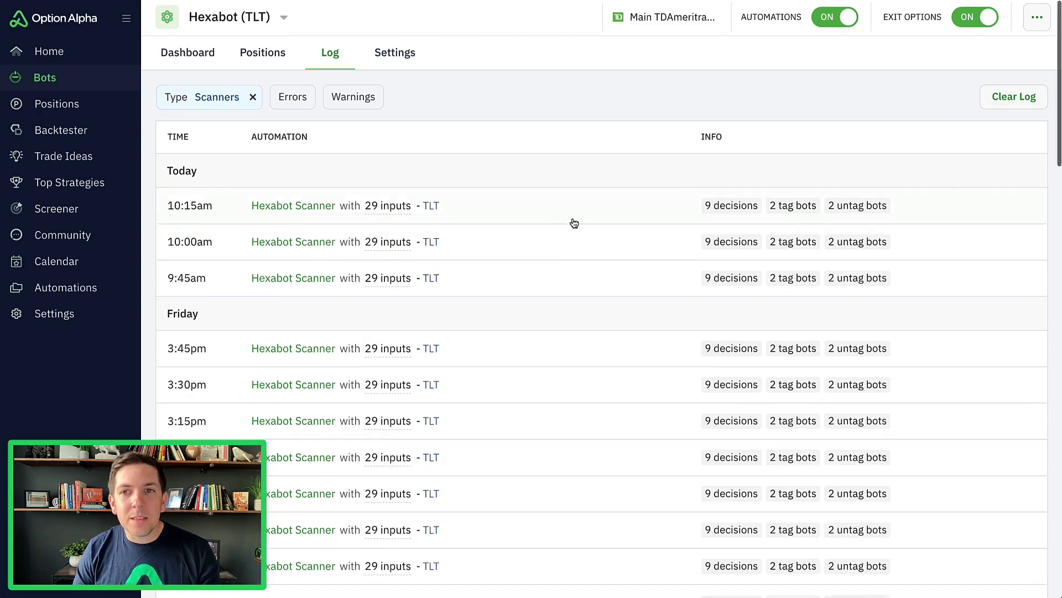
Open Friday's 1:45pm Hexabot Scanner run with a filtered position and examine its decision path down to the Open Iron Condor action
scroll(573, 223, "down", 5)
scroll(576, 223, "down", 2)
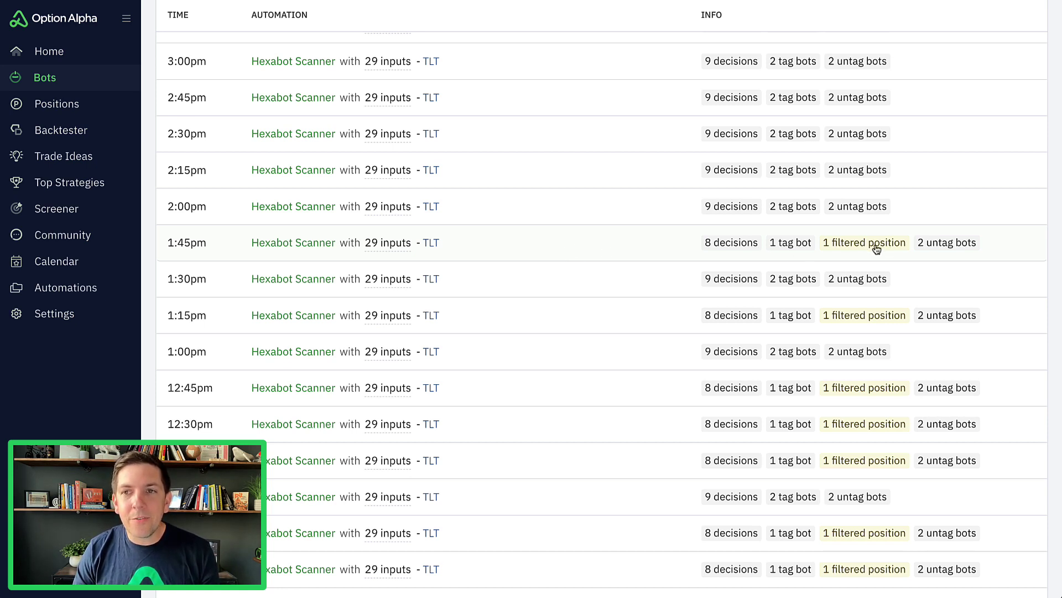
left_click(658, 242)
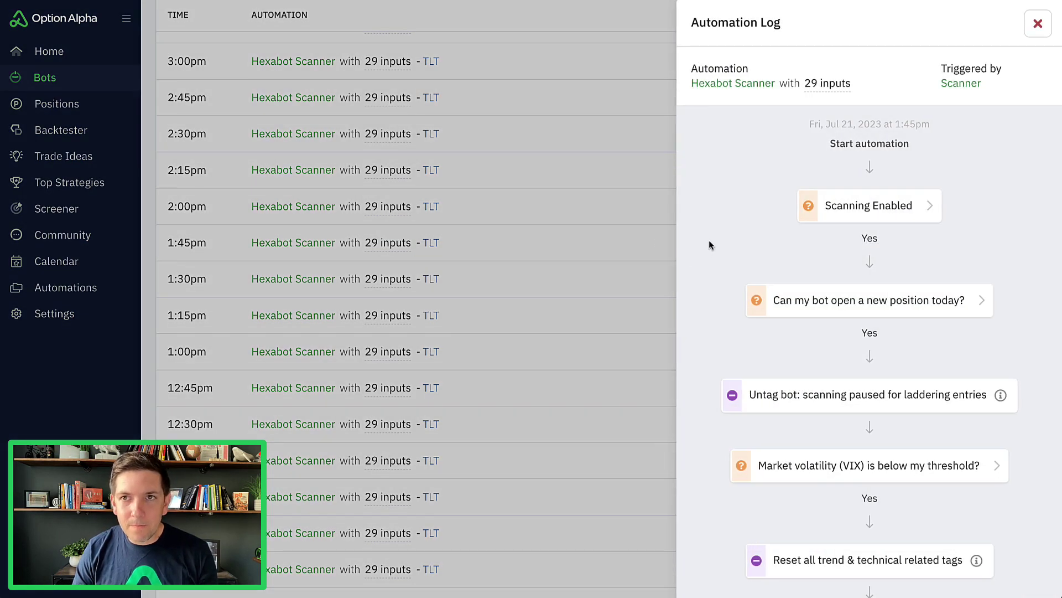
scroll(709, 244, "down", 4)
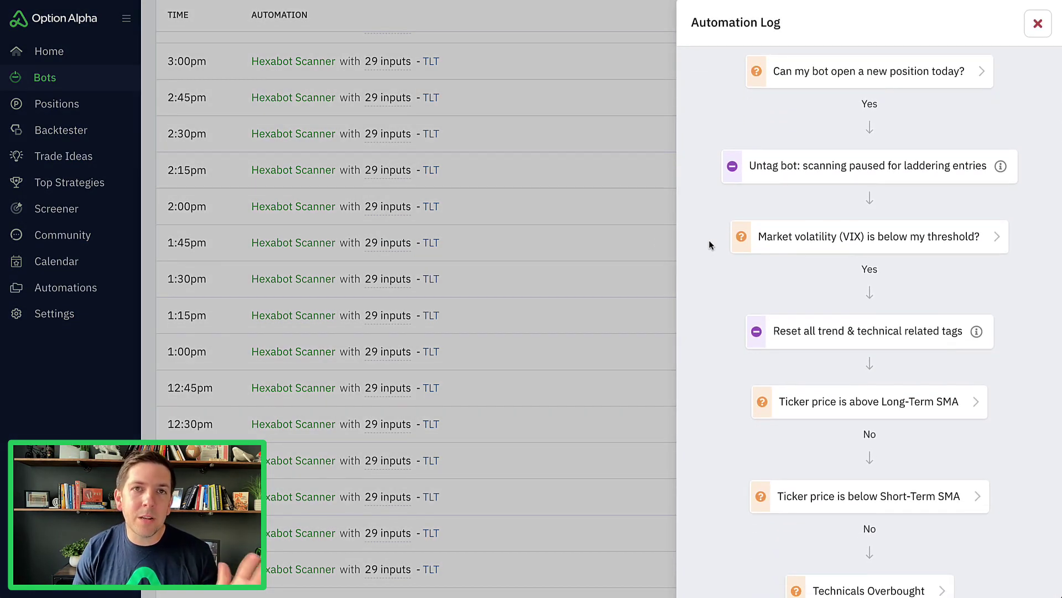
scroll(710, 240, "down", 6)
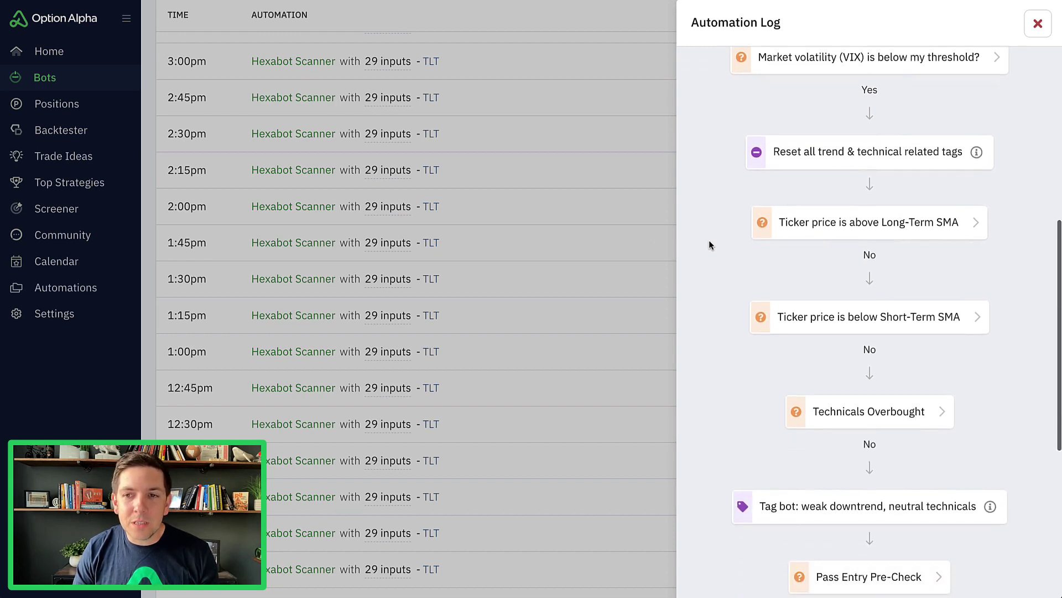
scroll(709, 243, "down", 3)
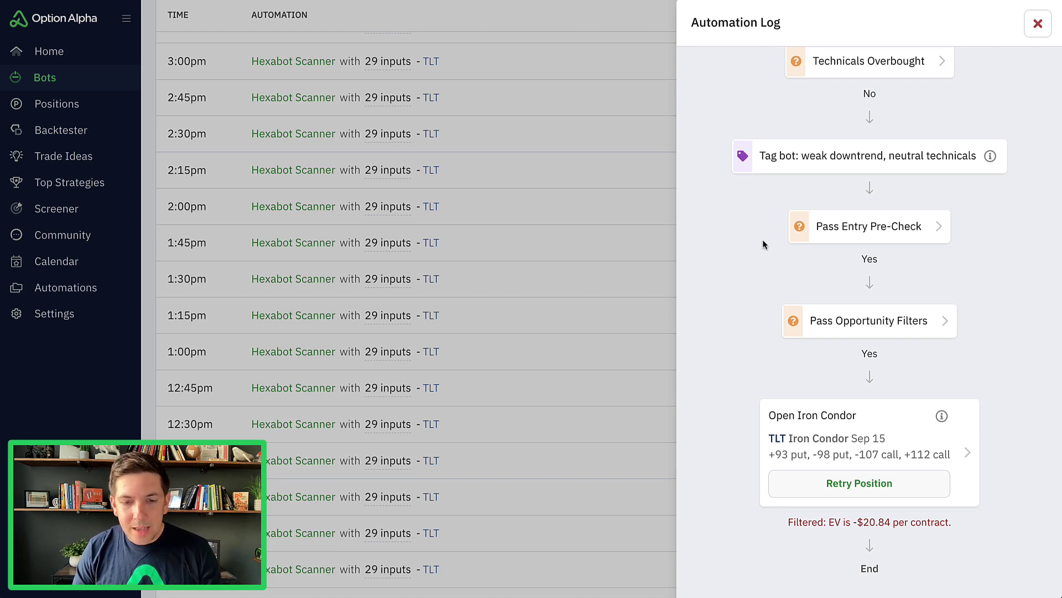
mouse_move(803, 193)
left_mouse_down()
mouse_move(776, 244)
mouse_move(820, 281)
mouse_move(775, 301)
mouse_move(792, 366)
left_mouse_up()
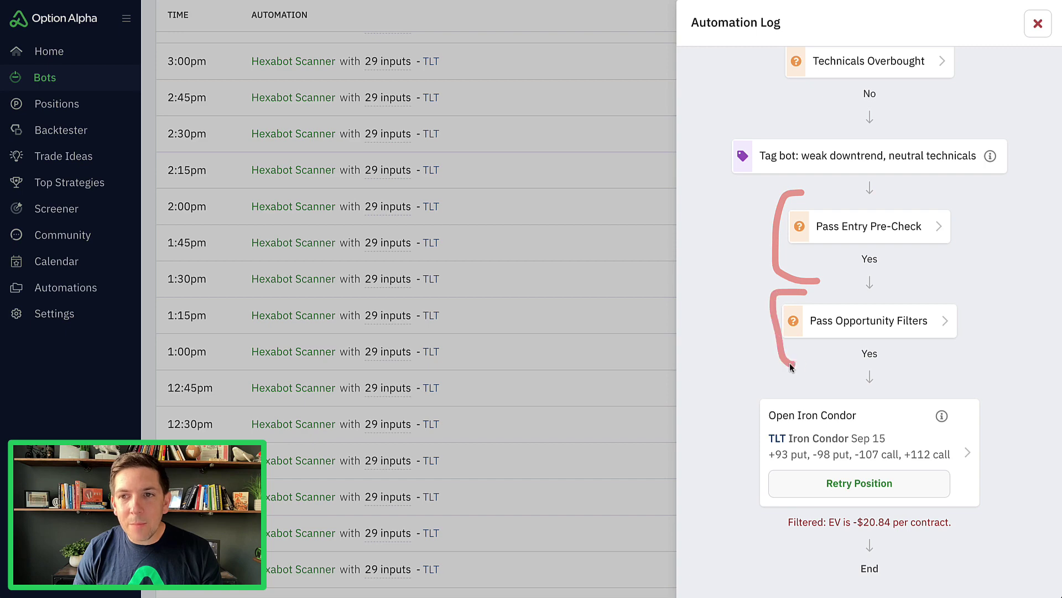
Review the bid/ask spread, open interest, rate of return and probability of profit checks of Pass Opportunity Filters, and close the log
left_click(868, 324)
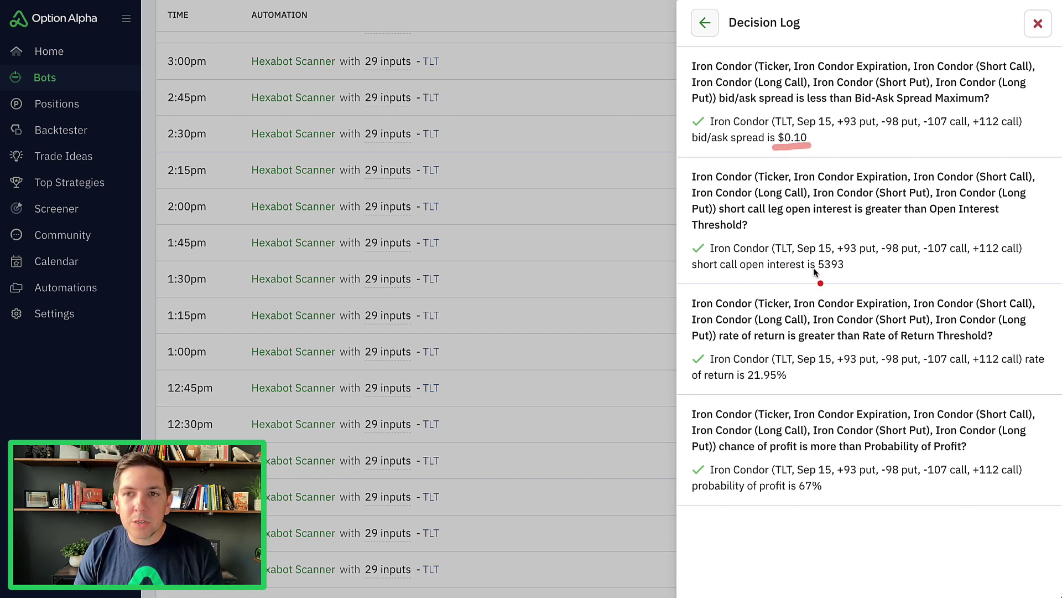
left_click_drag(841, 275, 856, 276)
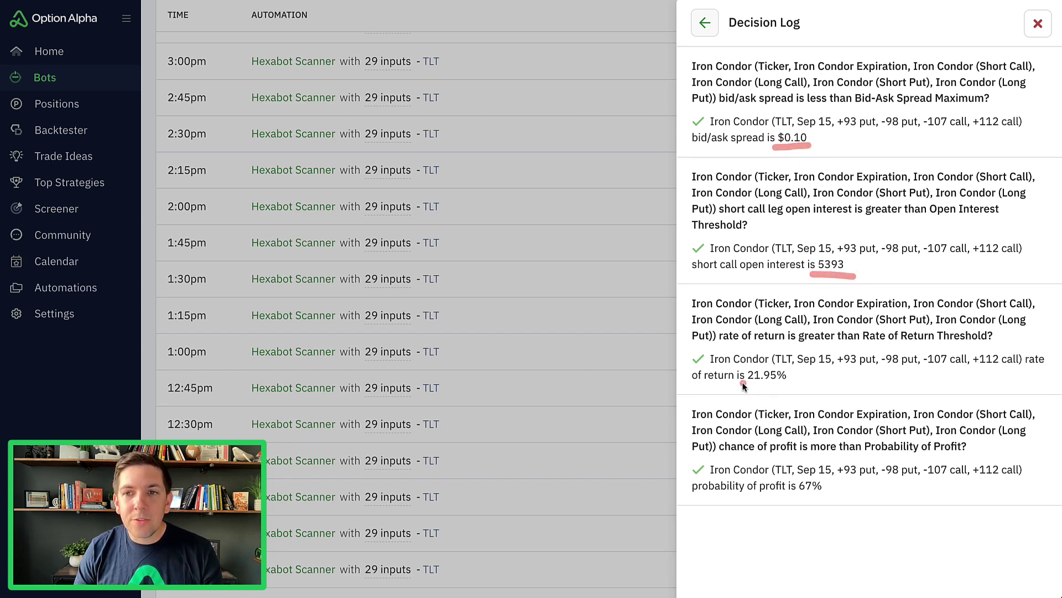
left_click_drag(743, 383, 794, 390)
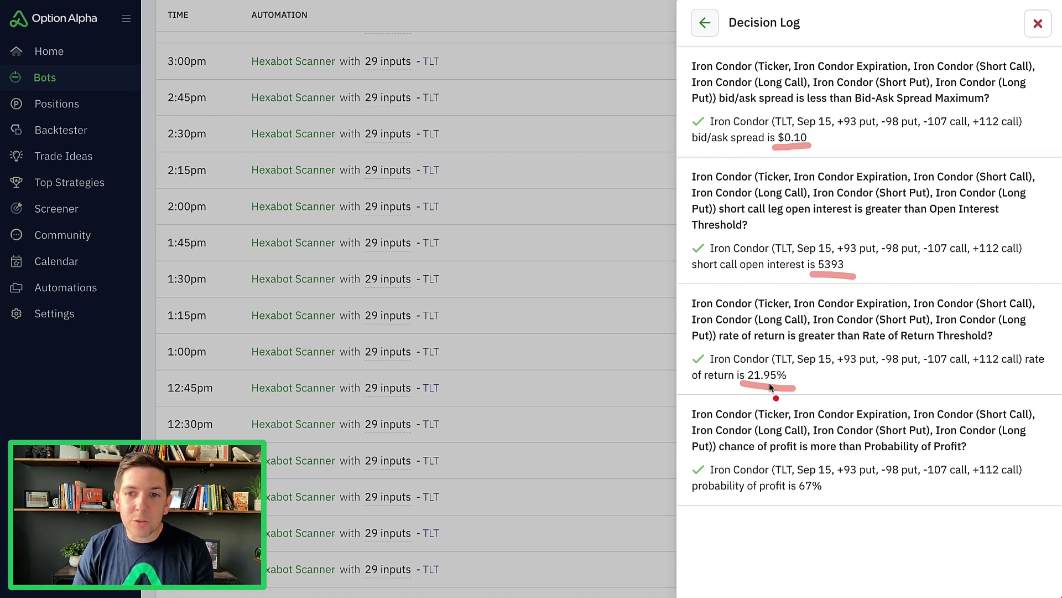
left_click_drag(787, 501, 829, 498)
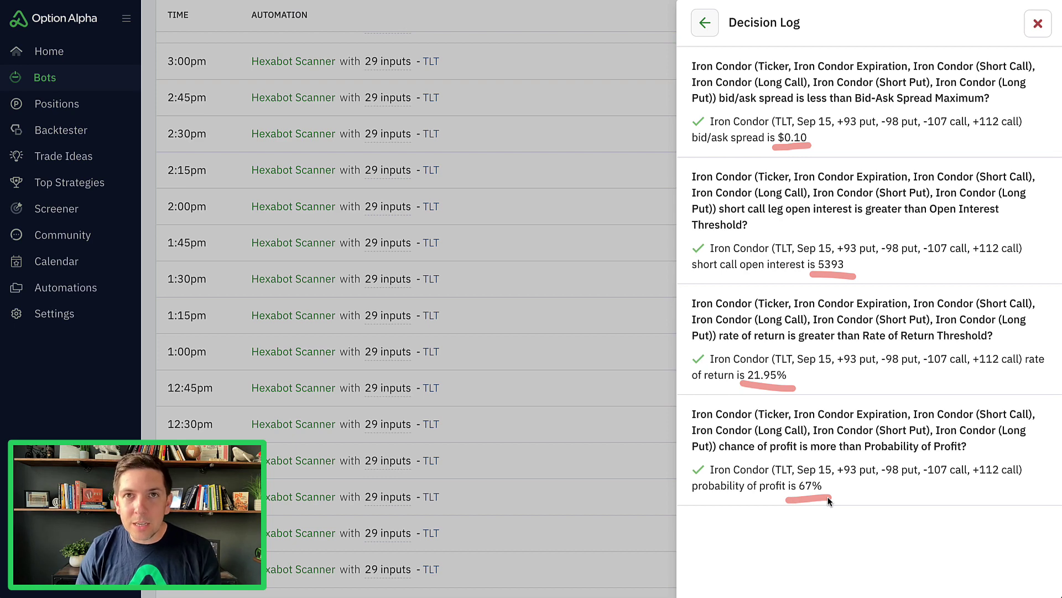
key("Escape")
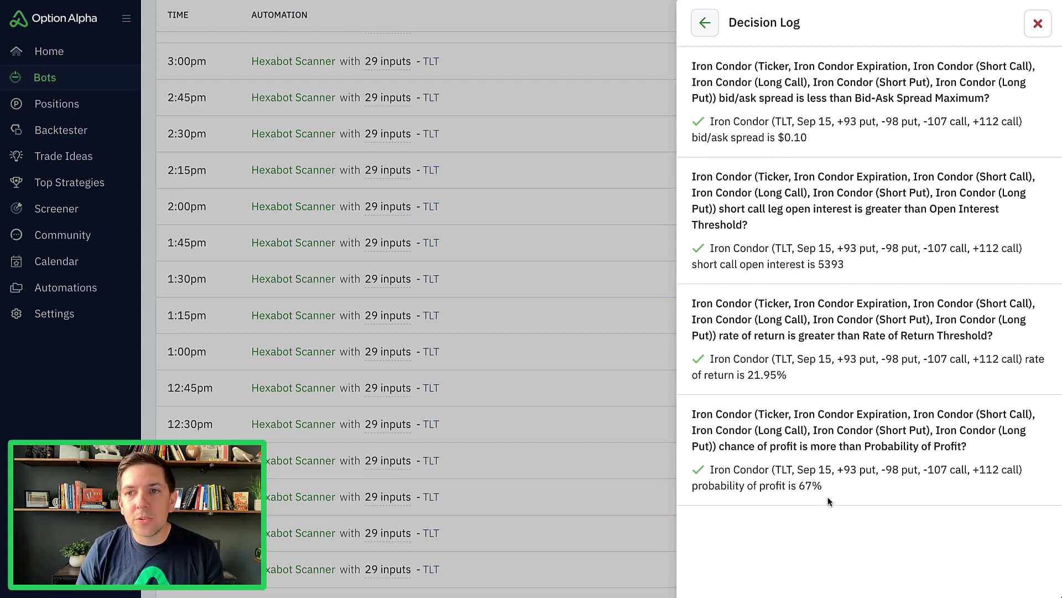
left_click(1038, 23)
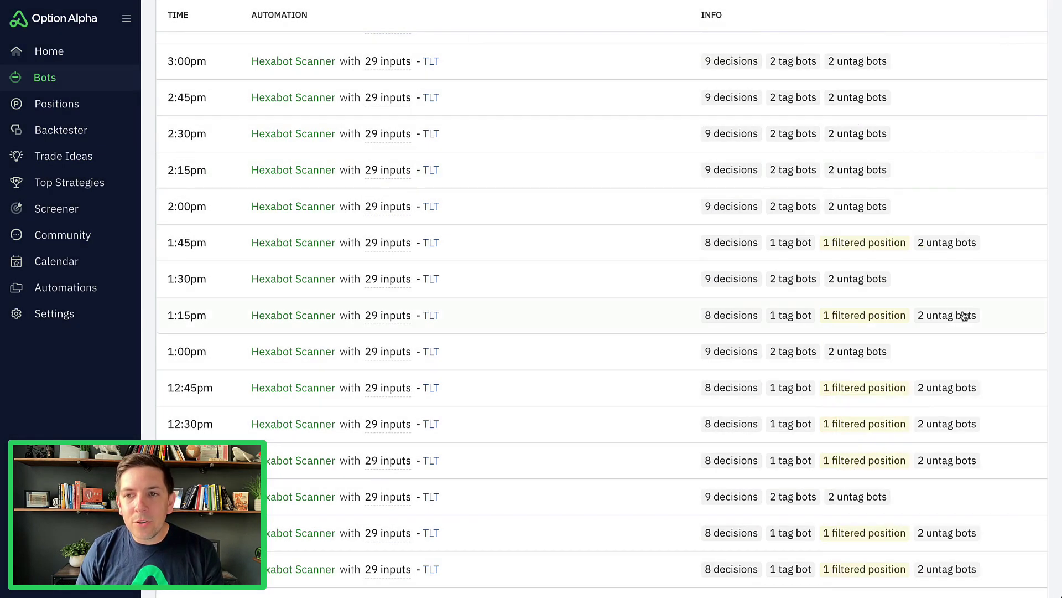
Reopen Friday's 1:45pm scanner run, examine why its Open Iron Condor action was filtered, and close the automation log
left_click(1007, 247)
scroll(797, 337, "down", 10)
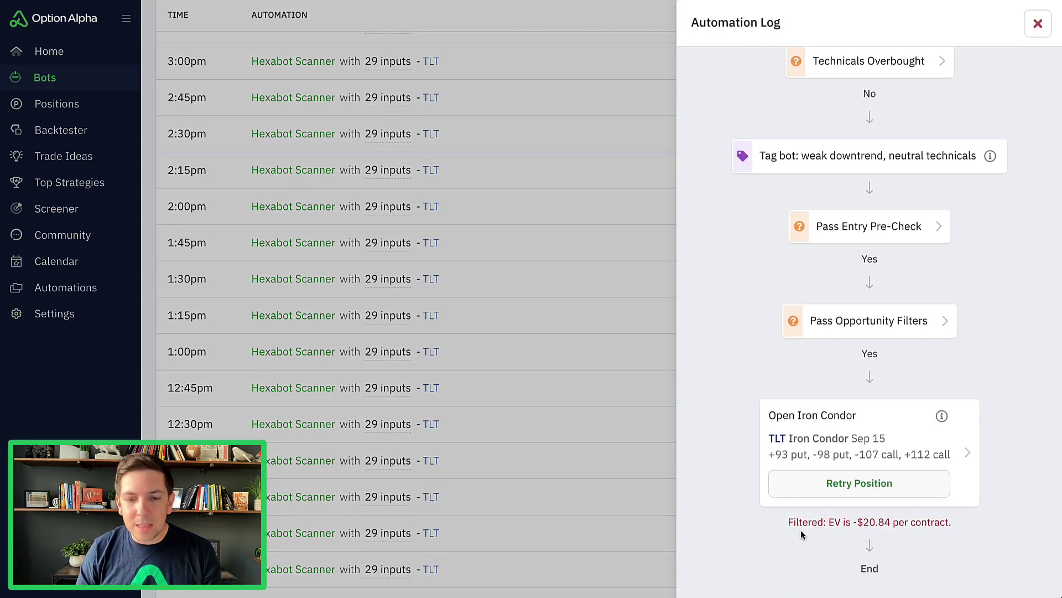
mouse_move(828, 514)
left_mouse_down()
mouse_move(805, 510)
mouse_move(785, 531)
mouse_move(962, 526)
mouse_move(873, 506)
mouse_move(812, 509)
left_mouse_up()
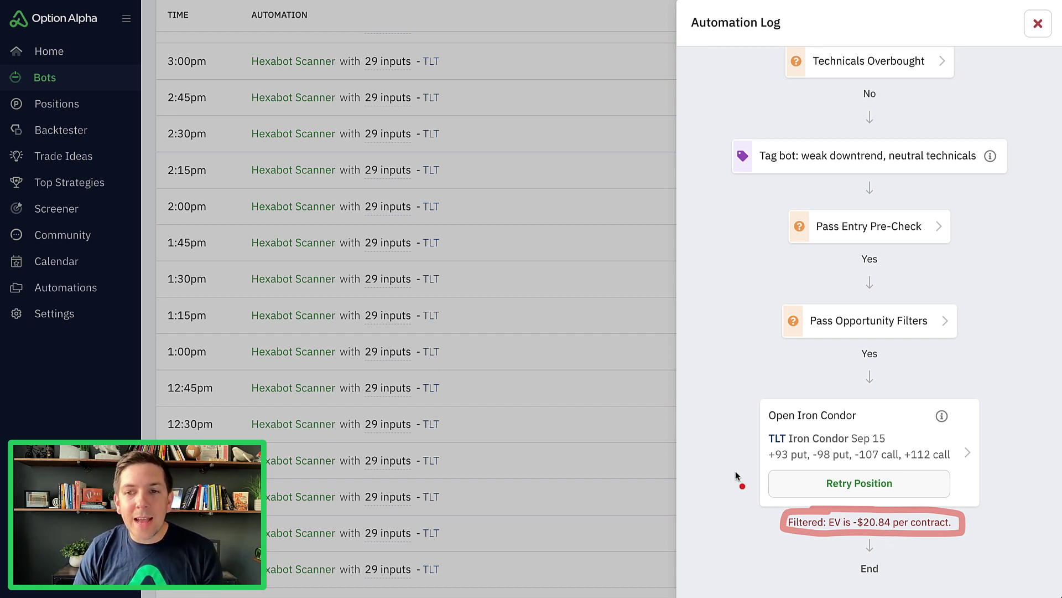
left_click(1036, 25)
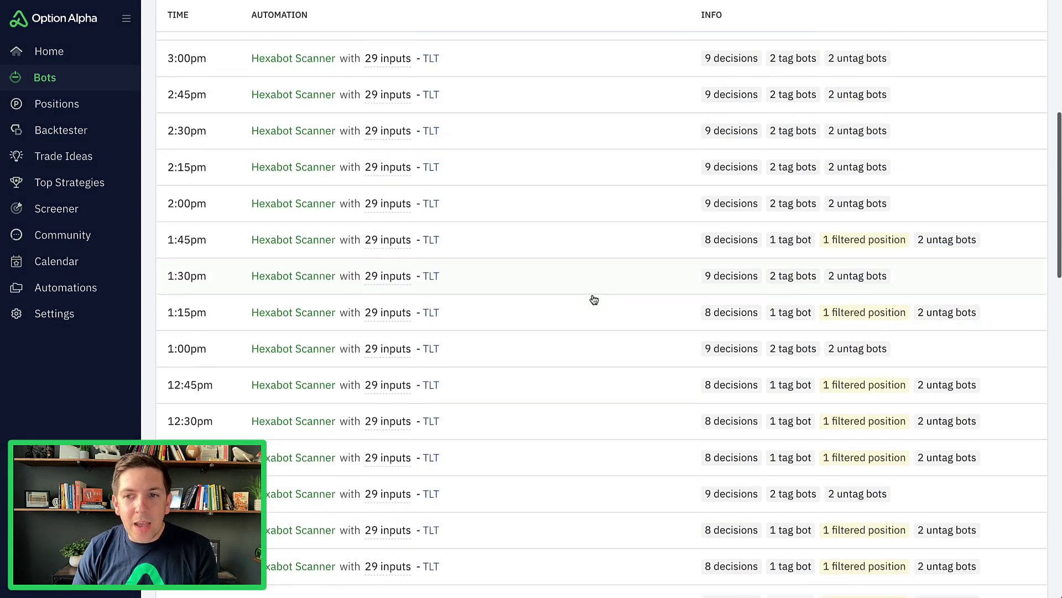
Switch to the Hexabot (FXI) bot, check its dashboard, and return to its log
scroll(592, 299, "down", 2)
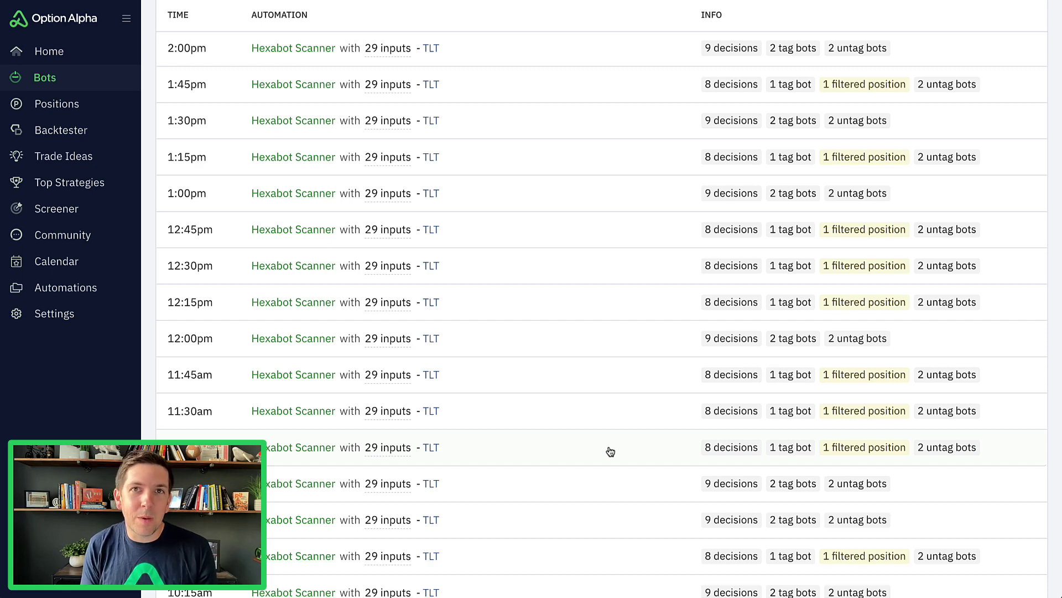
scroll(610, 451, "up", 10)
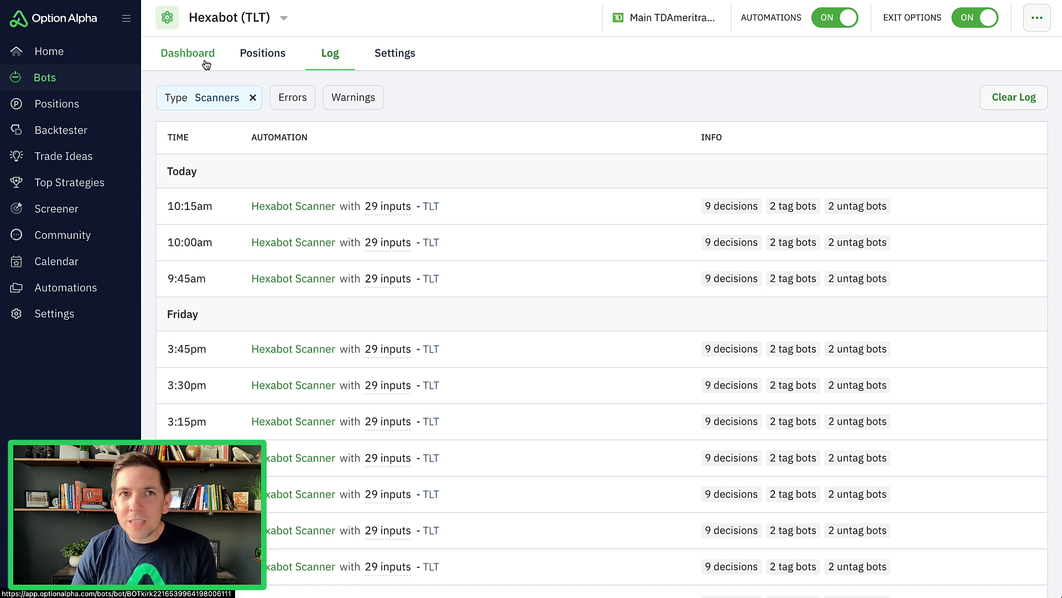
left_click(285, 20)
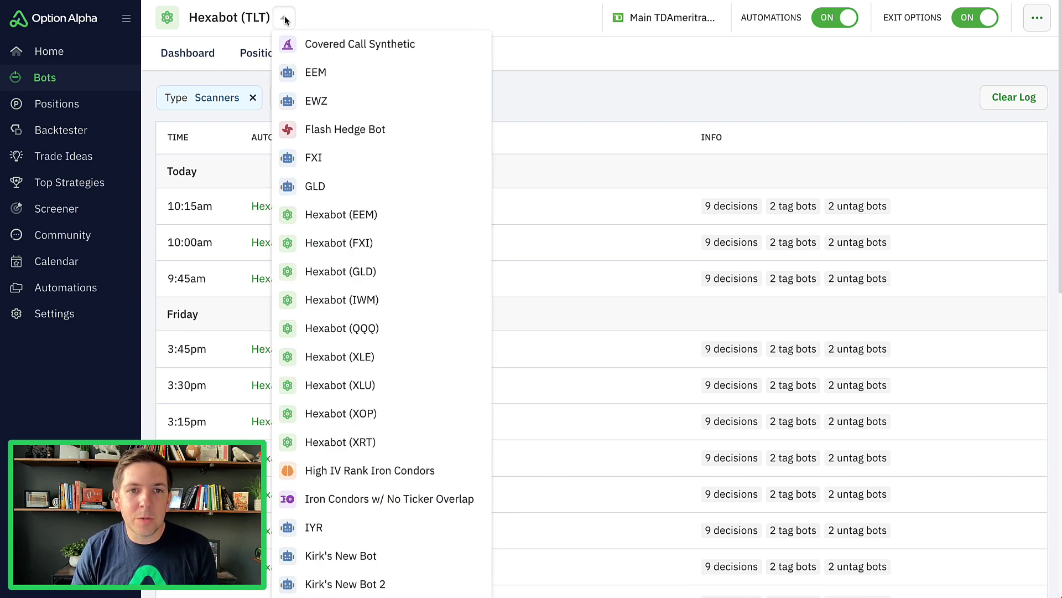
left_click(338, 242)
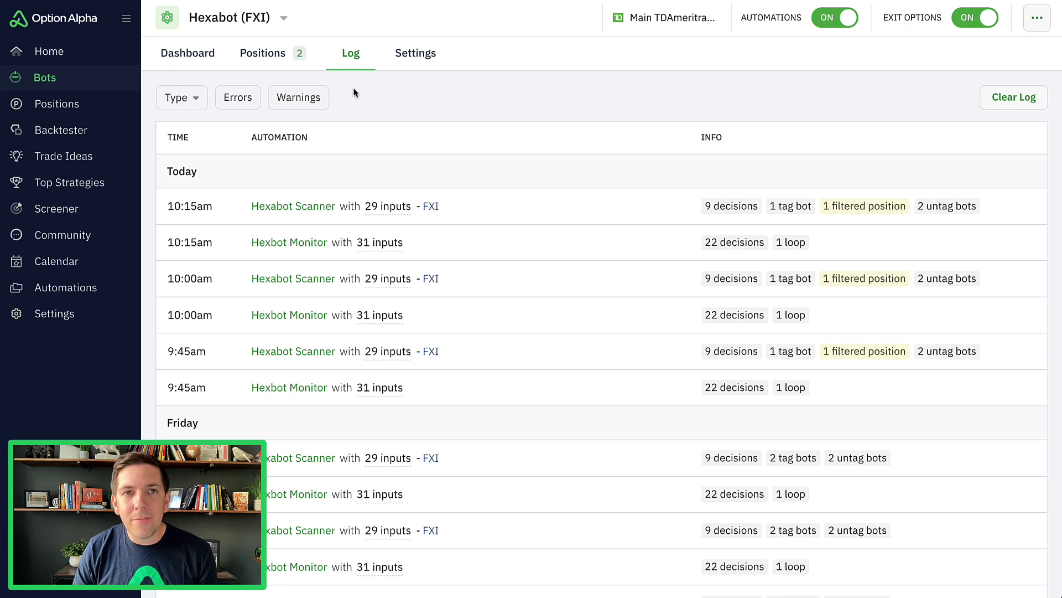
left_click(208, 62)
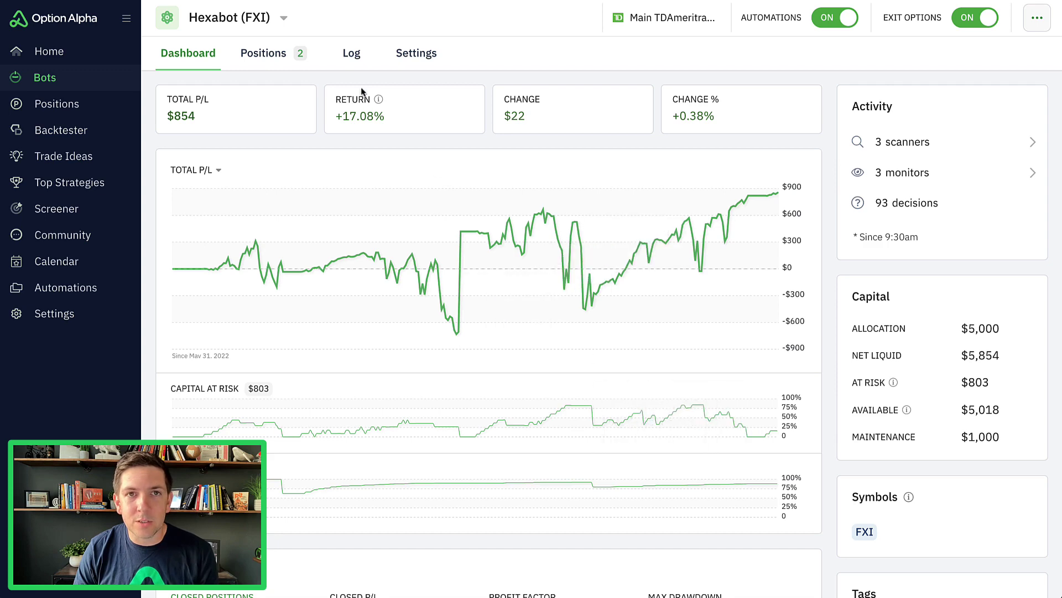
left_click(357, 67)
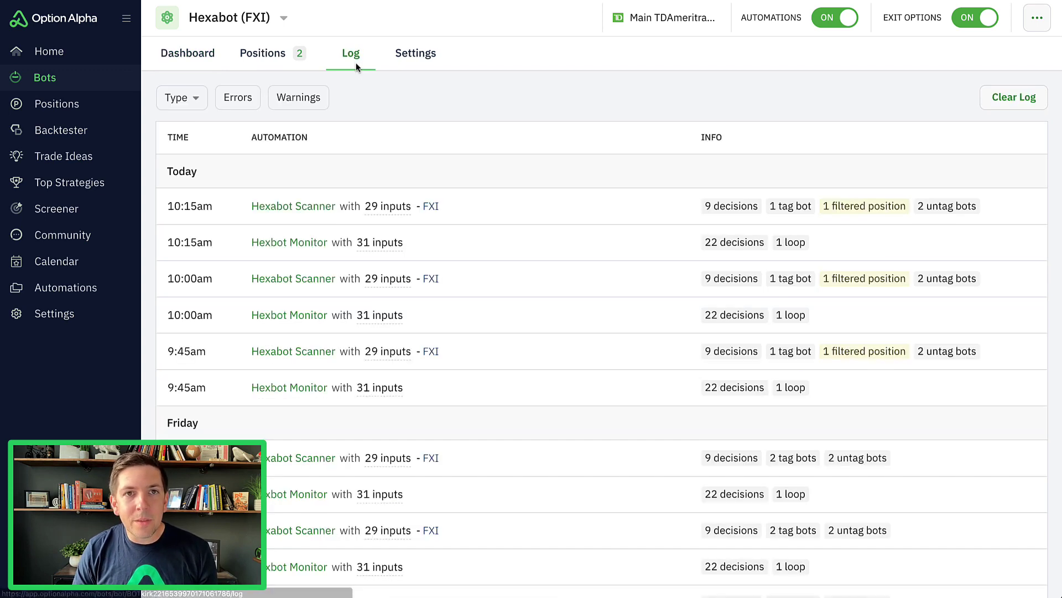
Filter the Hexabot (FXI) log to Scanner automations and look through Friday's runs for filtered positions
left_click(192, 104)
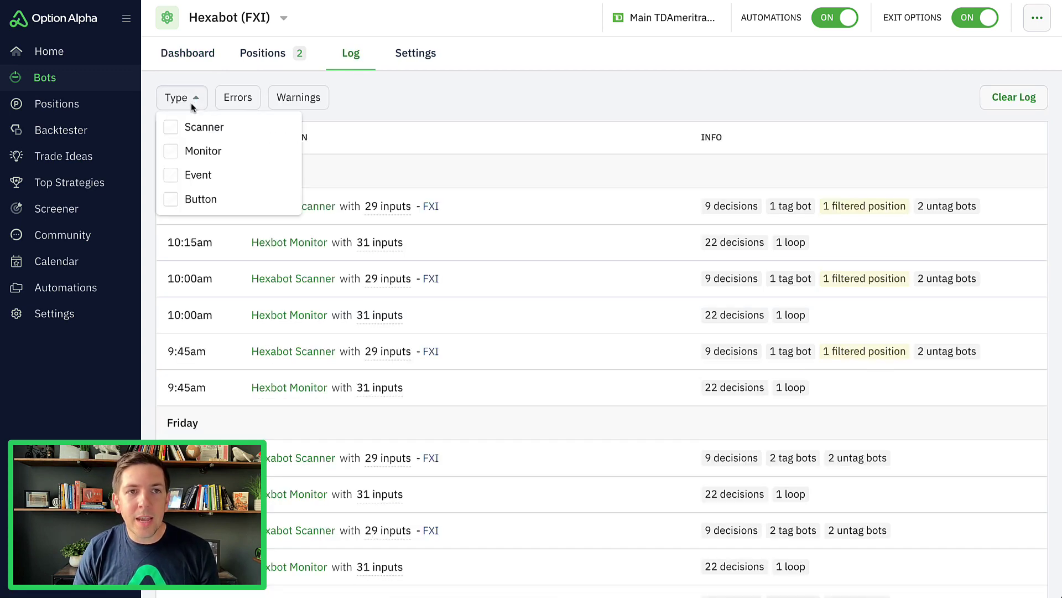
left_click(172, 127)
left_click(500, 113)
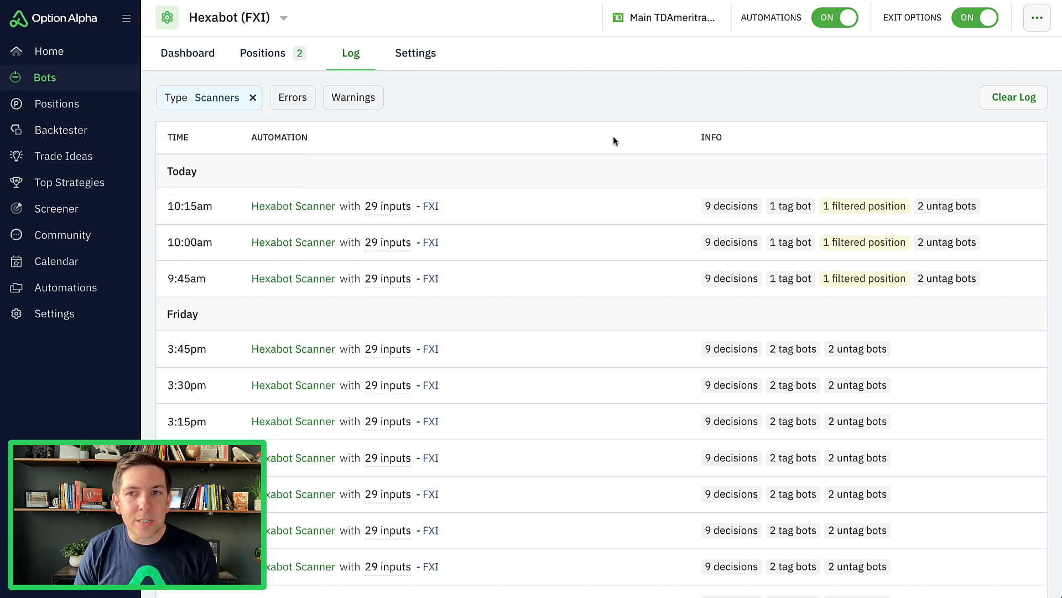
scroll(613, 140, "down", 3)
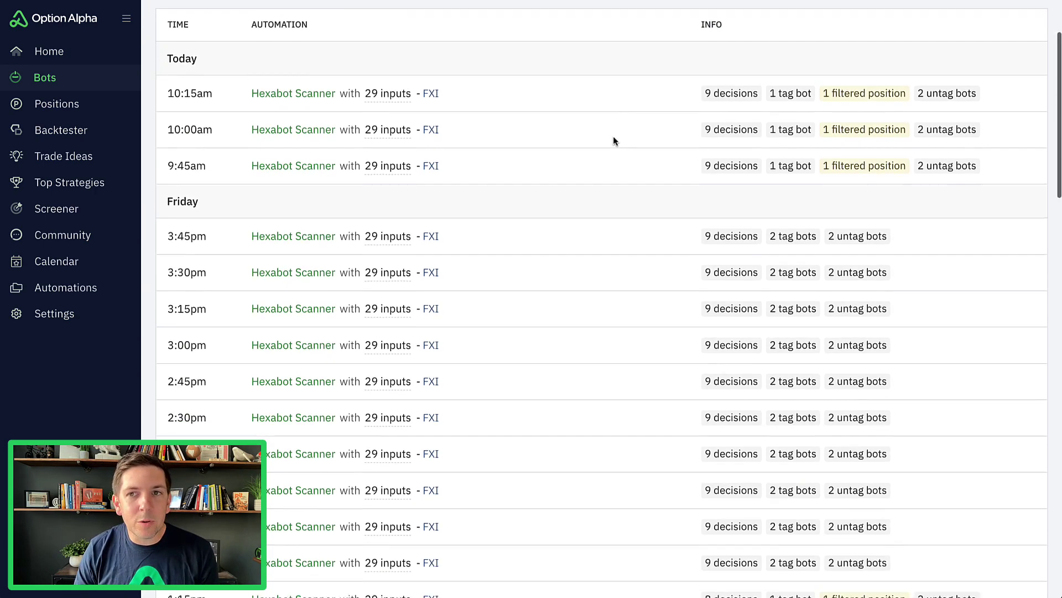
scroll(614, 141, "down", 12)
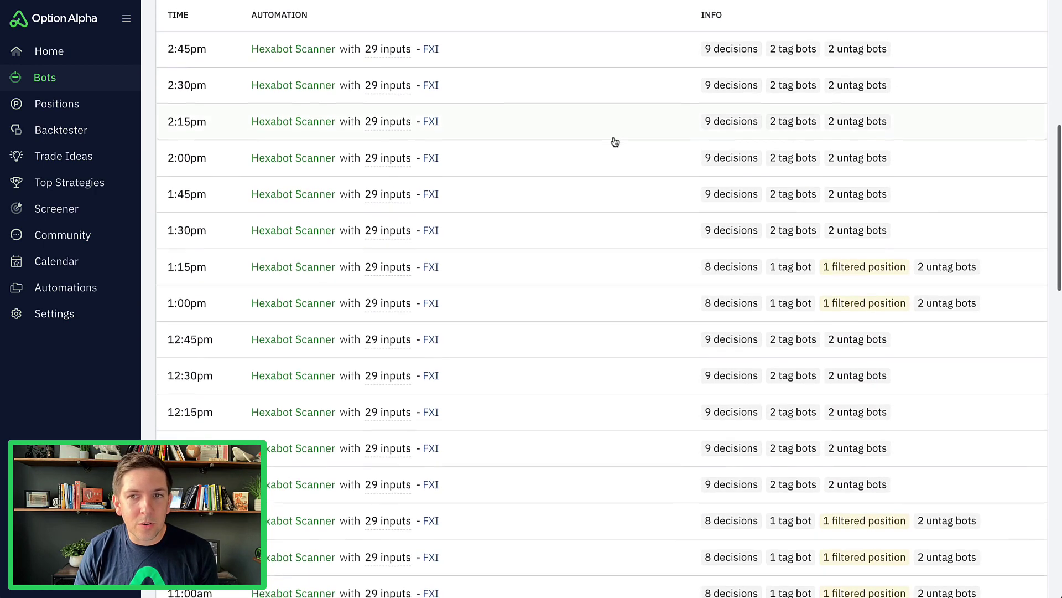
scroll(615, 143, "down", 2)
scroll(613, 143, "up", 3)
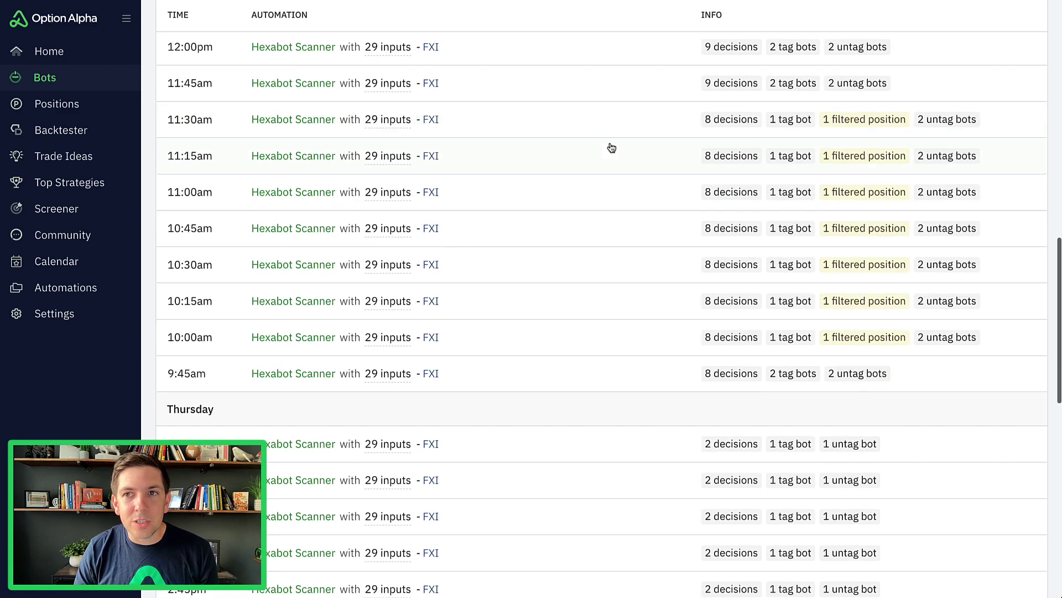
Open Friday's 11:30am FXI scanner run, examine the filter reason for its iron condor, and close the automation log
left_click(612, 128)
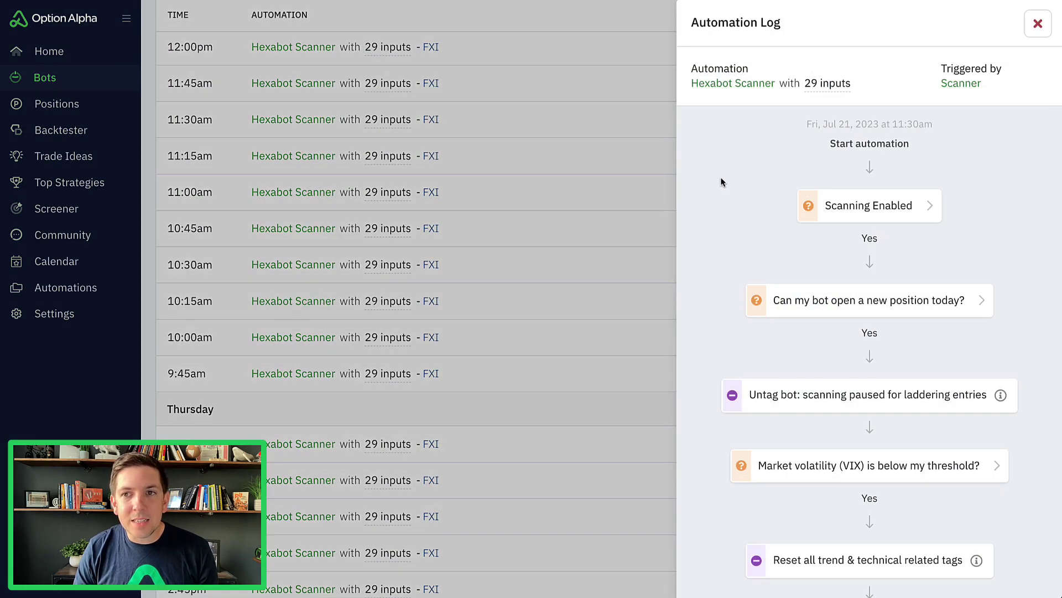
scroll(724, 181, "down", 10)
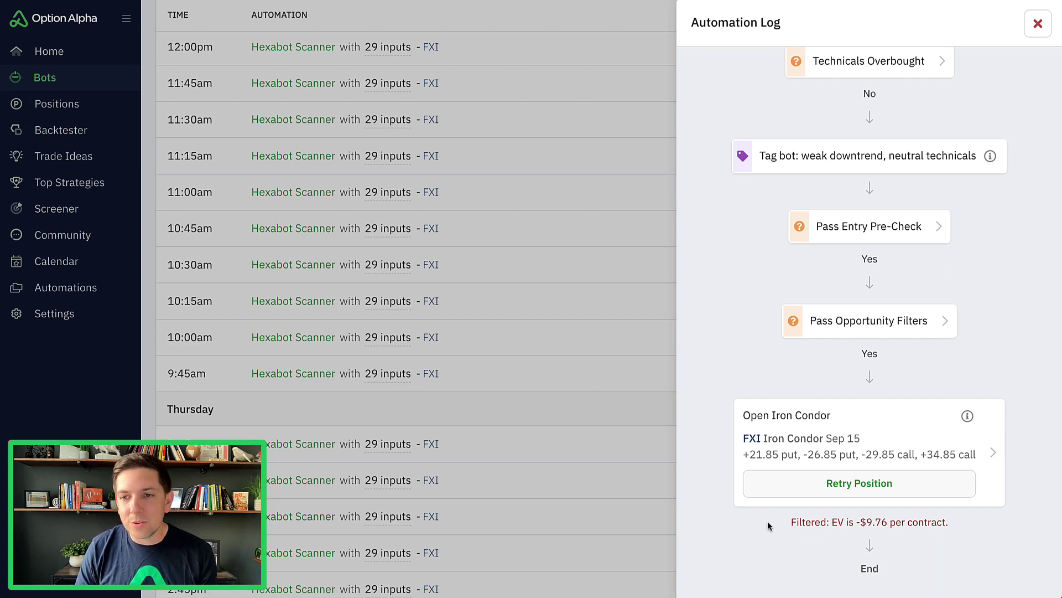
mouse_move(803, 537)
left_mouse_down()
mouse_move(795, 534)
mouse_move(991, 530)
mouse_move(813, 506)
mouse_move(789, 534)
mouse_move(796, 544)
left_mouse_up()
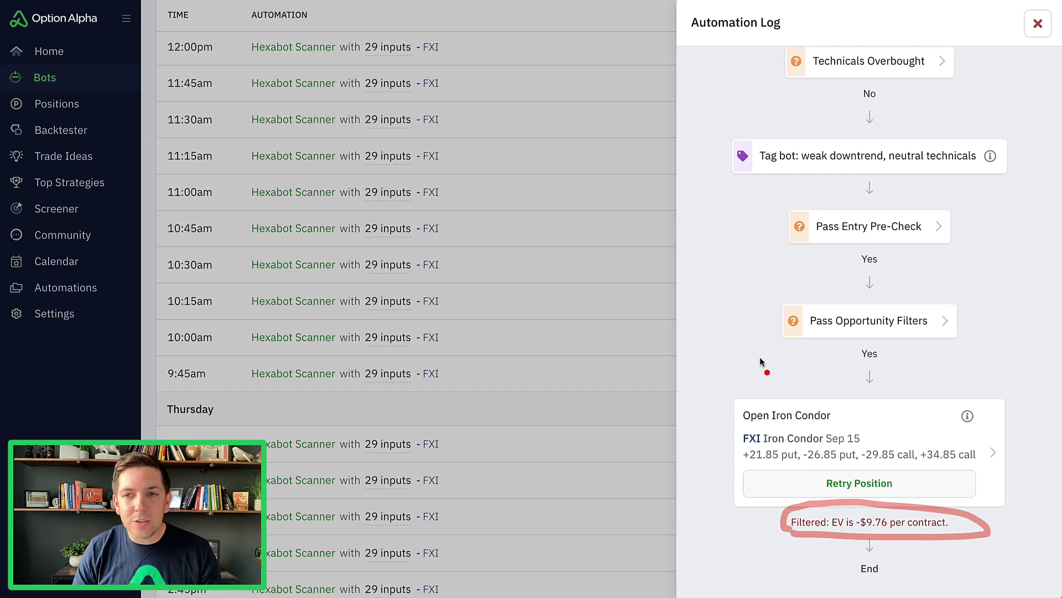
scroll(738, 346, "up", 5)
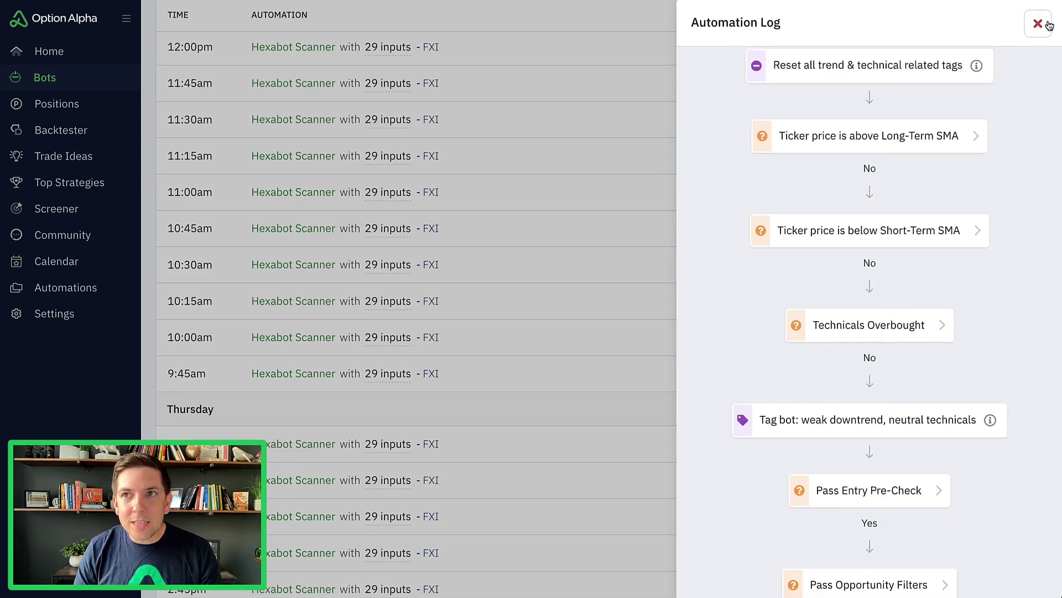
left_click(1038, 23)
Look back through the older FXI scanner runs to the Jul 19 entries, including the run that opened a position
scroll(610, 204, "down", 12)
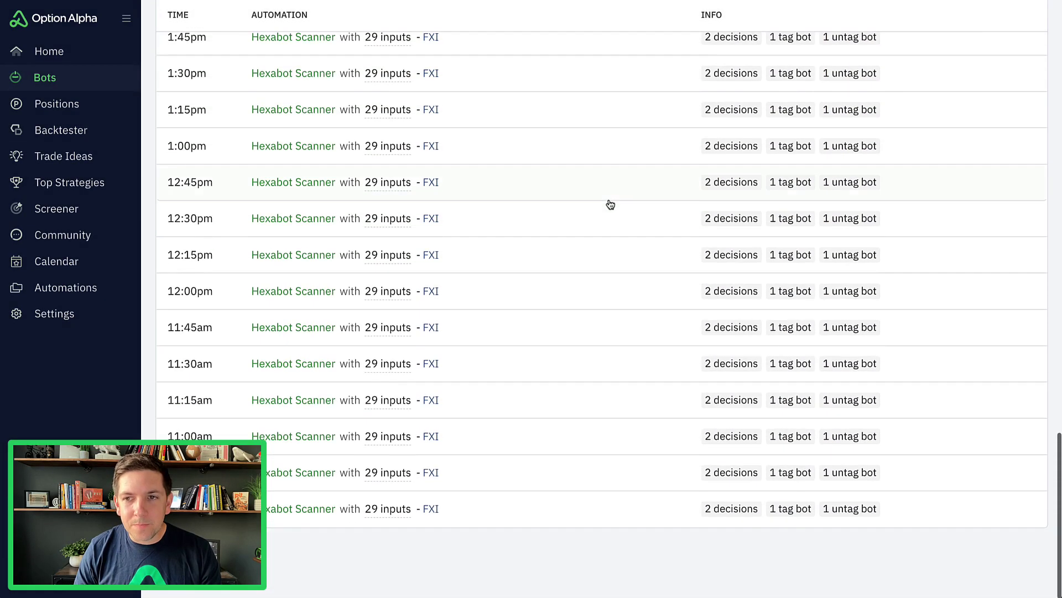
scroll(610, 205, "up", 15)
scroll(610, 204, "up", 10)
scroll(611, 204, "down", 17)
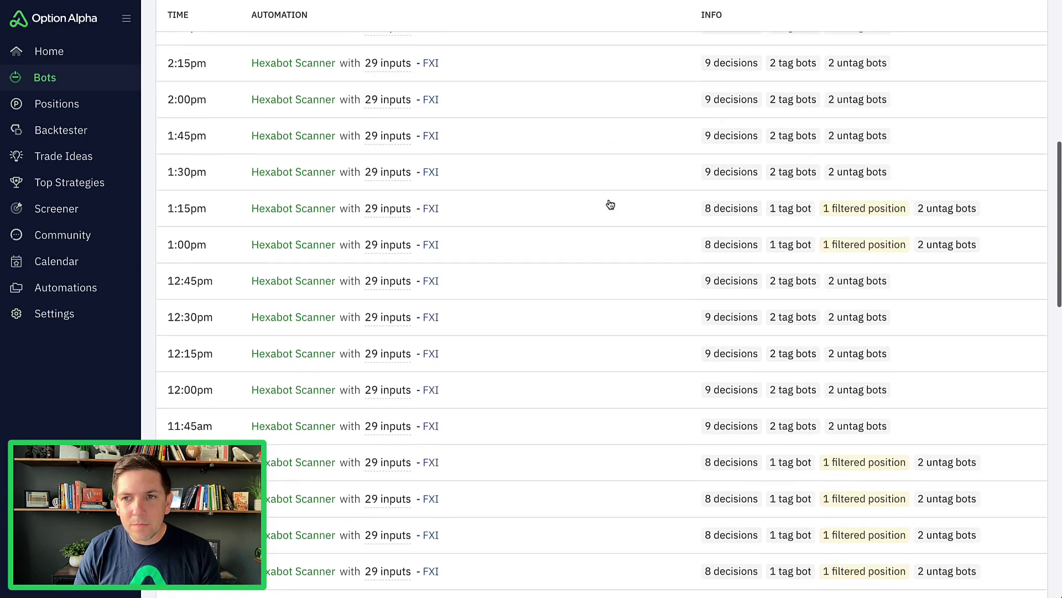
scroll(611, 205, "down", 7)
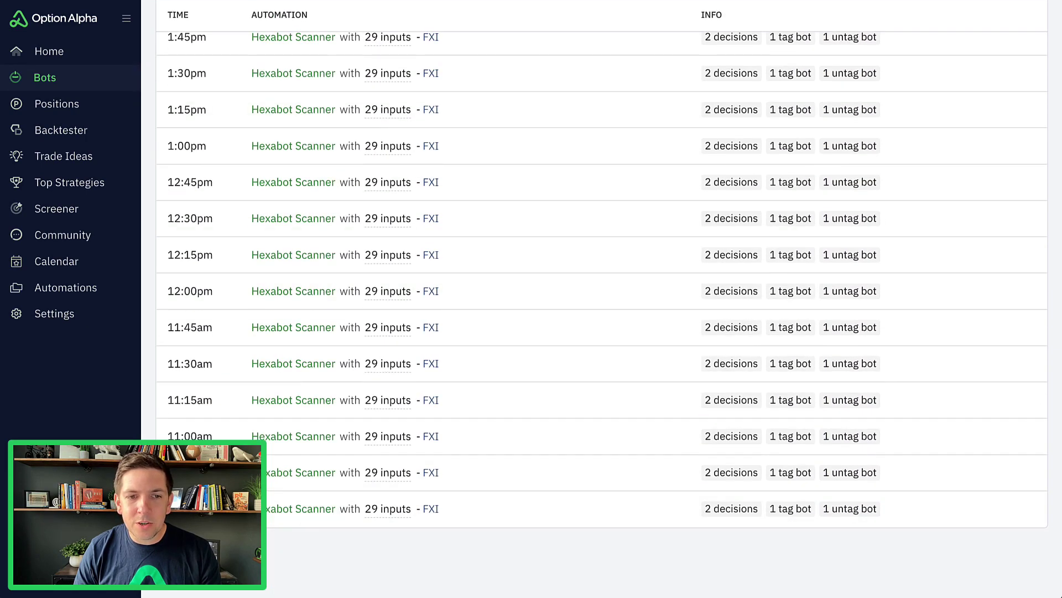
scroll(574, 311, "down", 10)
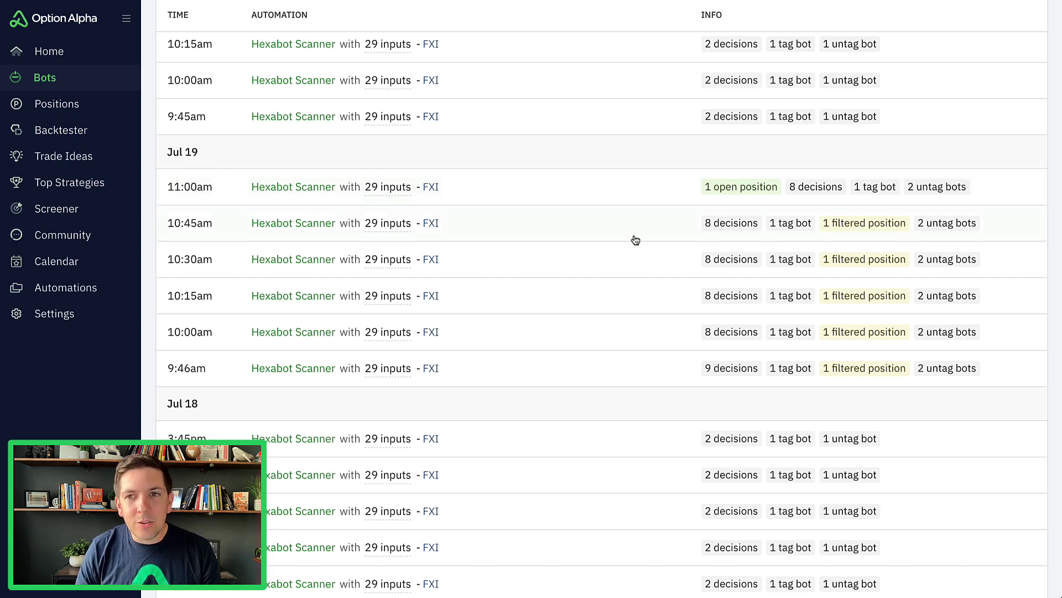
Open the Jul 19 10:30am FXI scanner run, examine the filter reason for its iron condor, and close the automation log
left_click(540, 269)
scroll(775, 271, "down", 10)
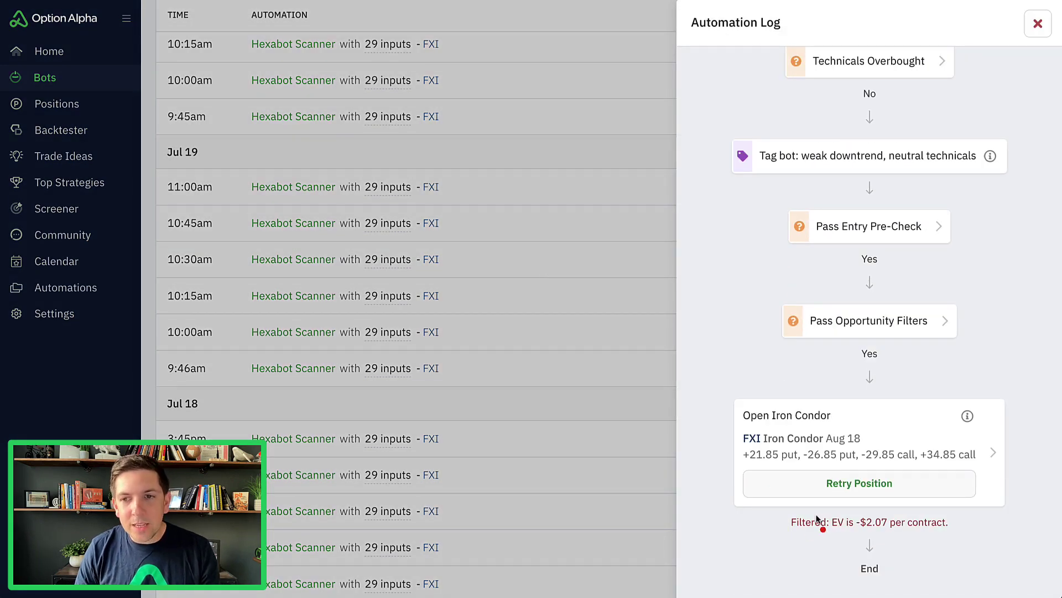
mouse_move(833, 508)
left_mouse_down()
mouse_move(786, 507)
mouse_move(938, 540)
mouse_move(870, 515)
mouse_move(822, 516)
left_mouse_up()
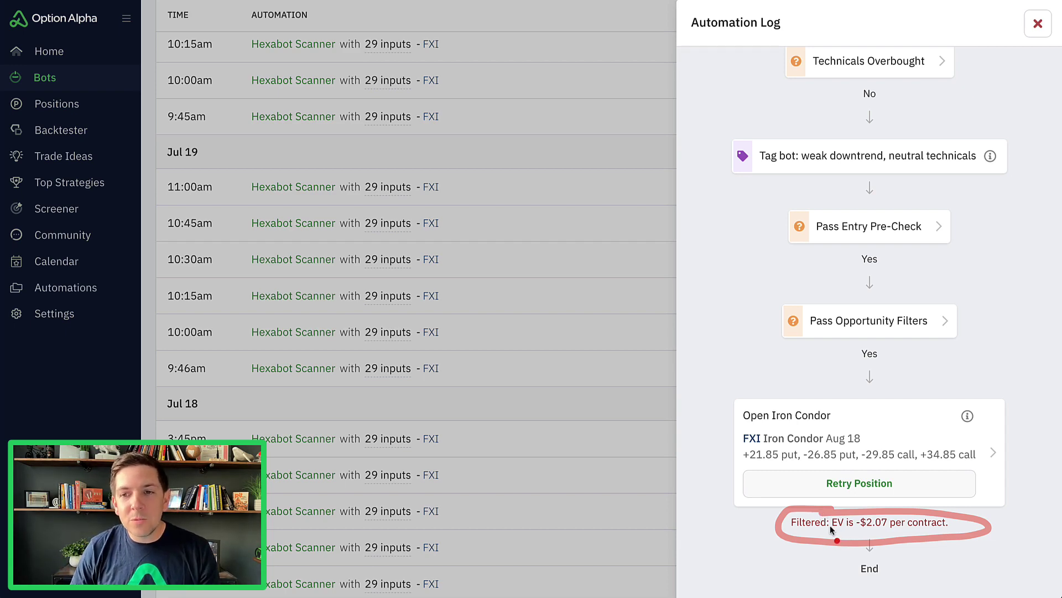
left_click(1038, 24)
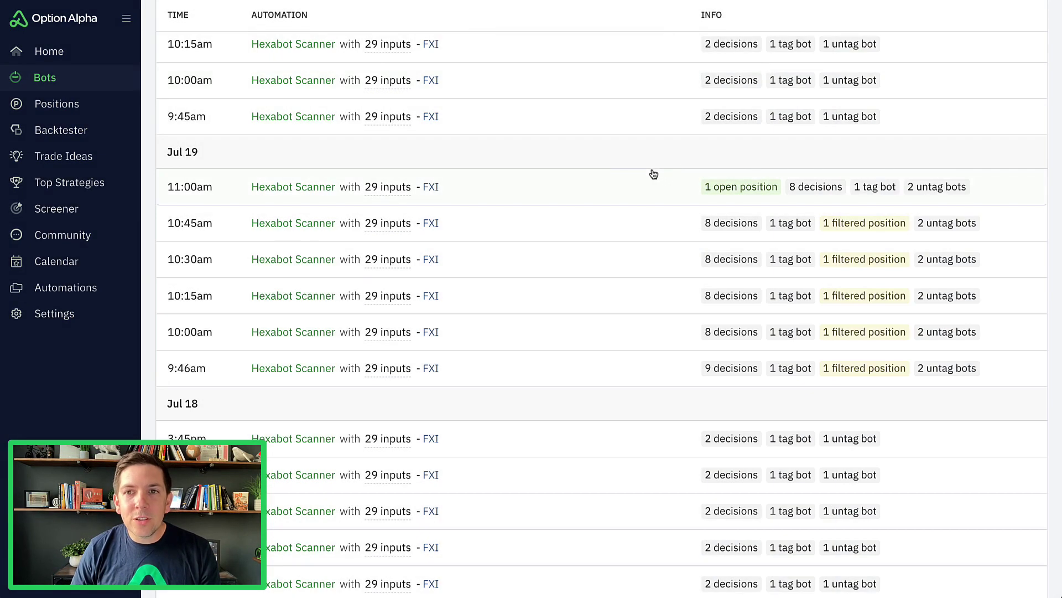
Open the Jul 19 11:00am FXI run that opened a position, check its iron condor's EV criterion, and close the position log
left_click(612, 183)
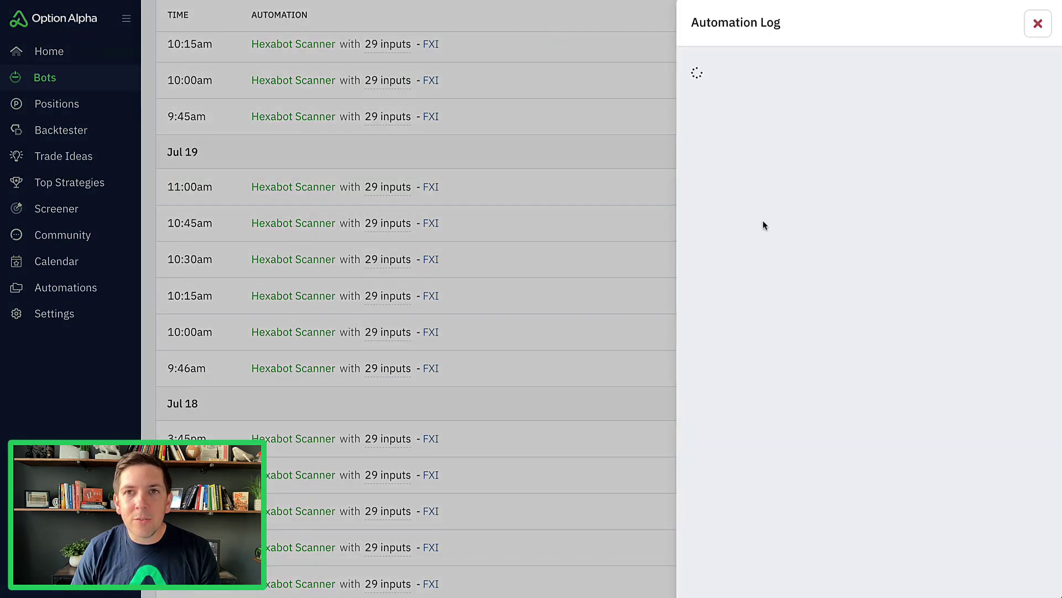
left_click(1033, 34)
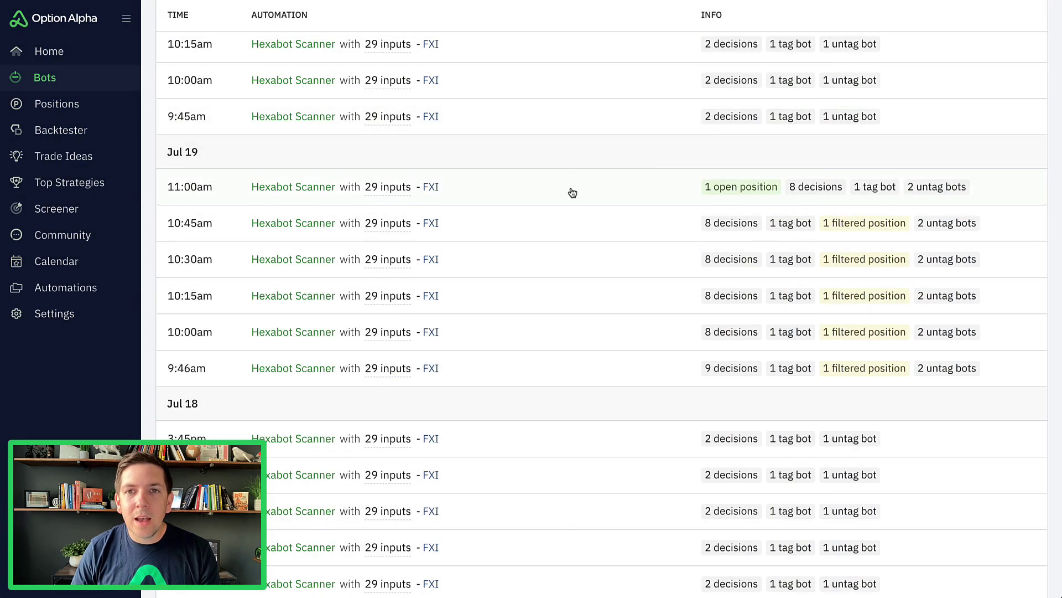
left_click(570, 187)
scroll(781, 188, "down", 10)
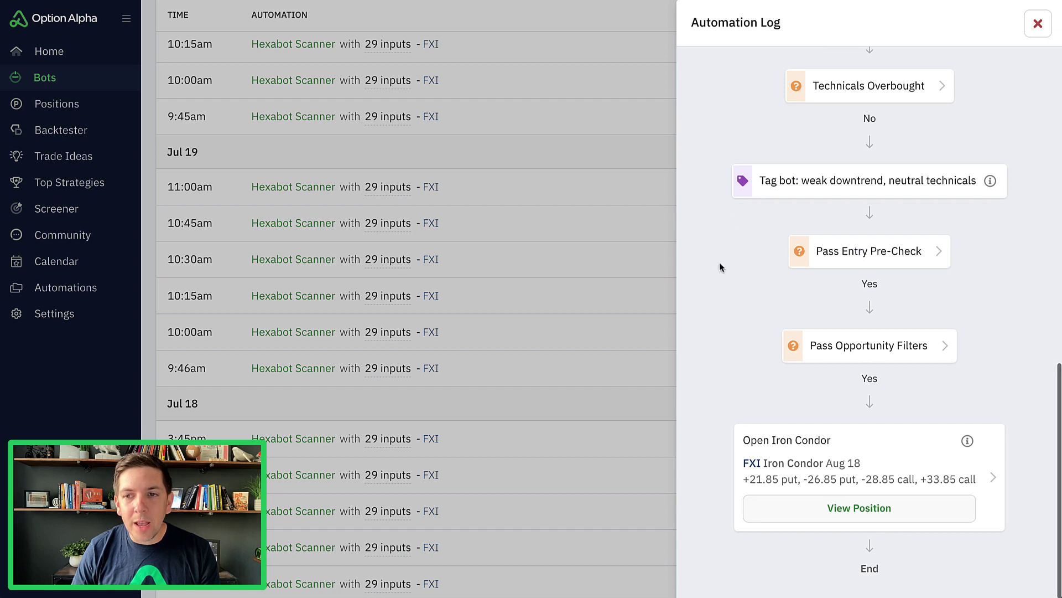
left_click(892, 463)
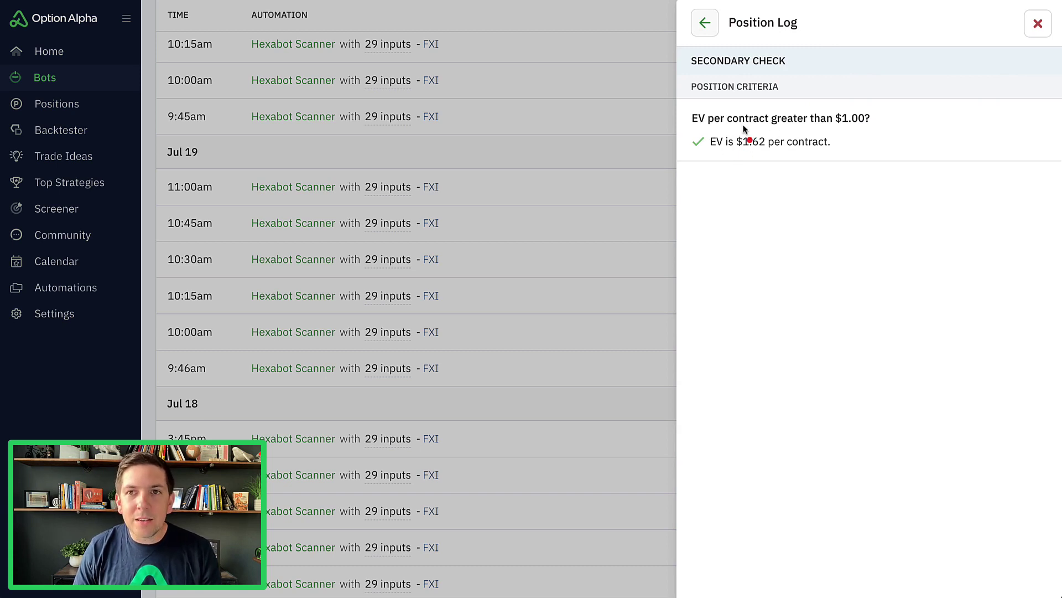
mouse_move(688, 165)
left_mouse_down()
mouse_move(888, 128)
mouse_move(745, 105)
left_mouse_up()
left_click_drag(736, 154, 765, 155)
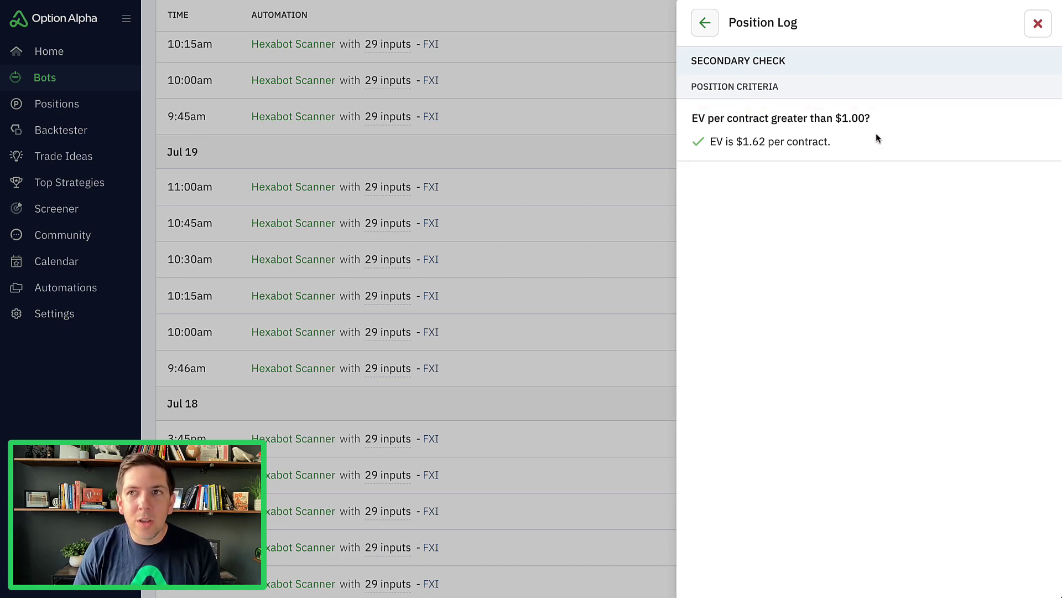
left_click(1038, 25)
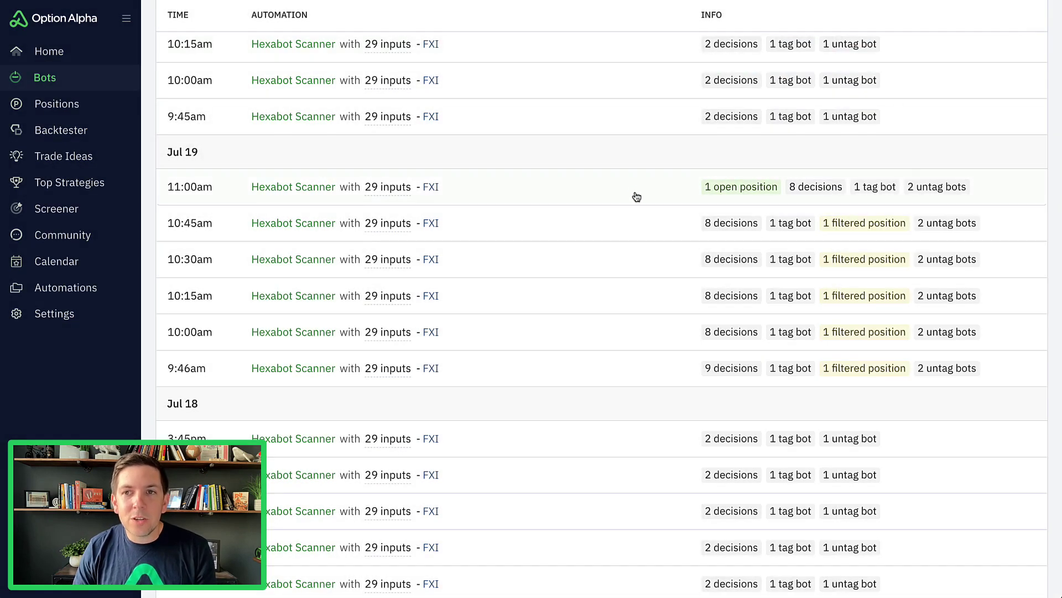
Return to today's FXI runs, examine why the 10:15am scanner filtered its short call spread, and close the automation log
scroll(648, 244, "up", 15)
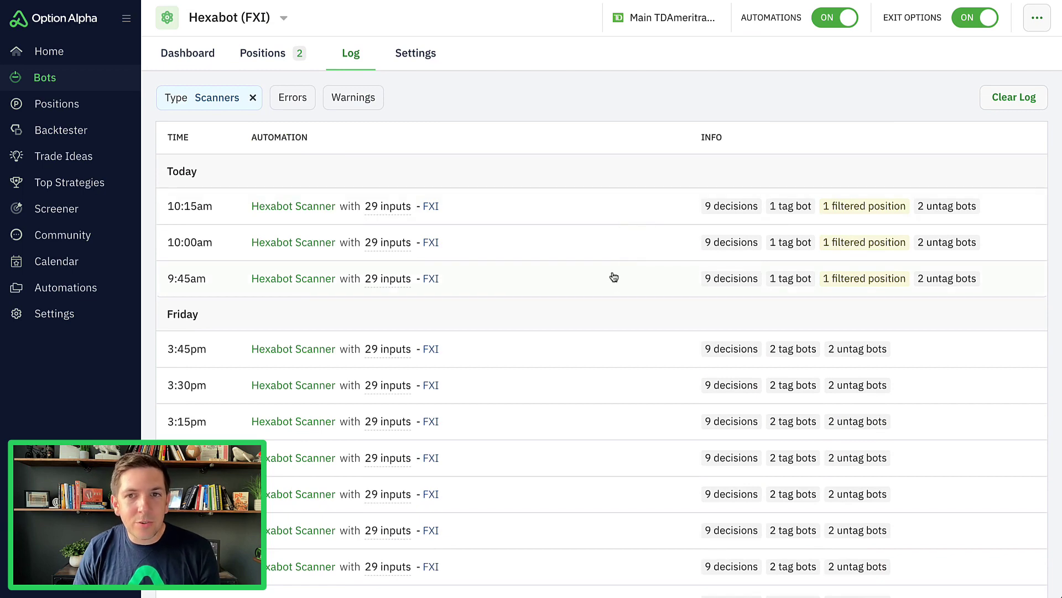
left_click(612, 205)
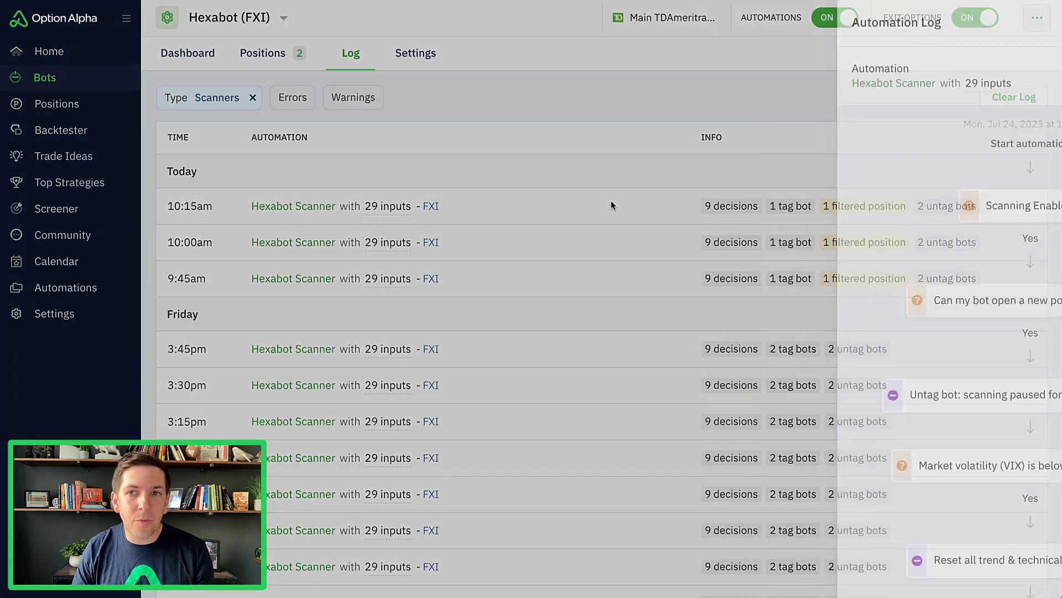
scroll(717, 225, "down", 10)
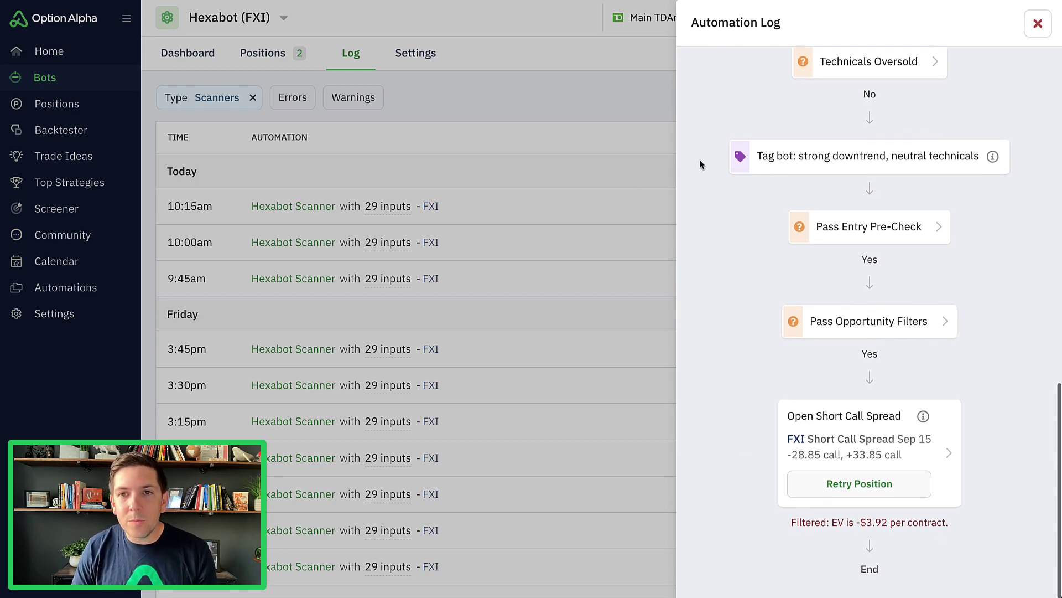
left_click(1040, 29)
Check the short call spread filter reasons in today's 10:00am and 9:45am FXI scanner runs, closing each automation log
left_click(640, 241)
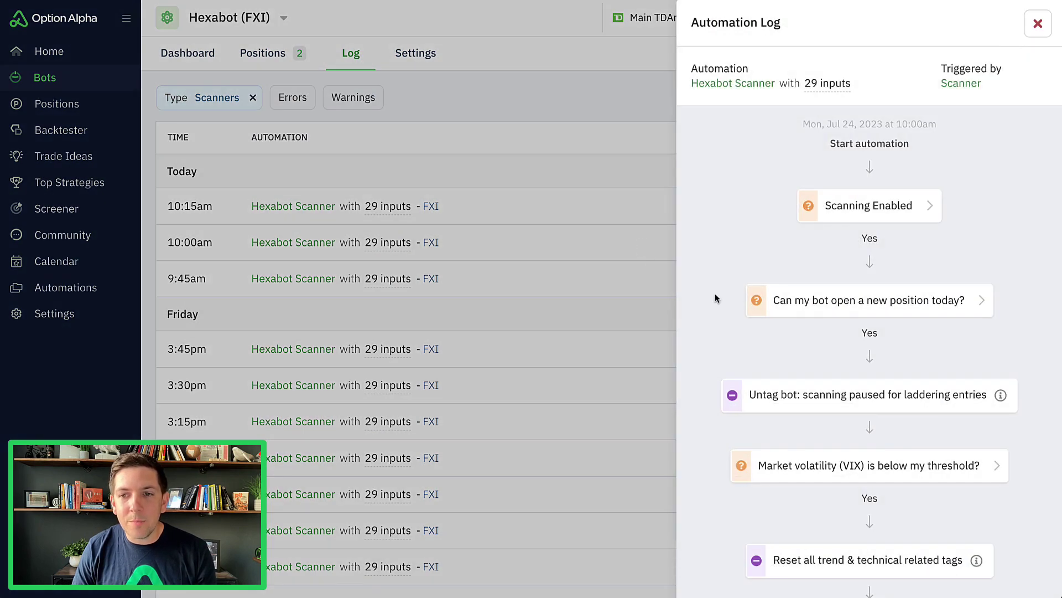
scroll(715, 293, "down", 1)
scroll(715, 293, "down", 10)
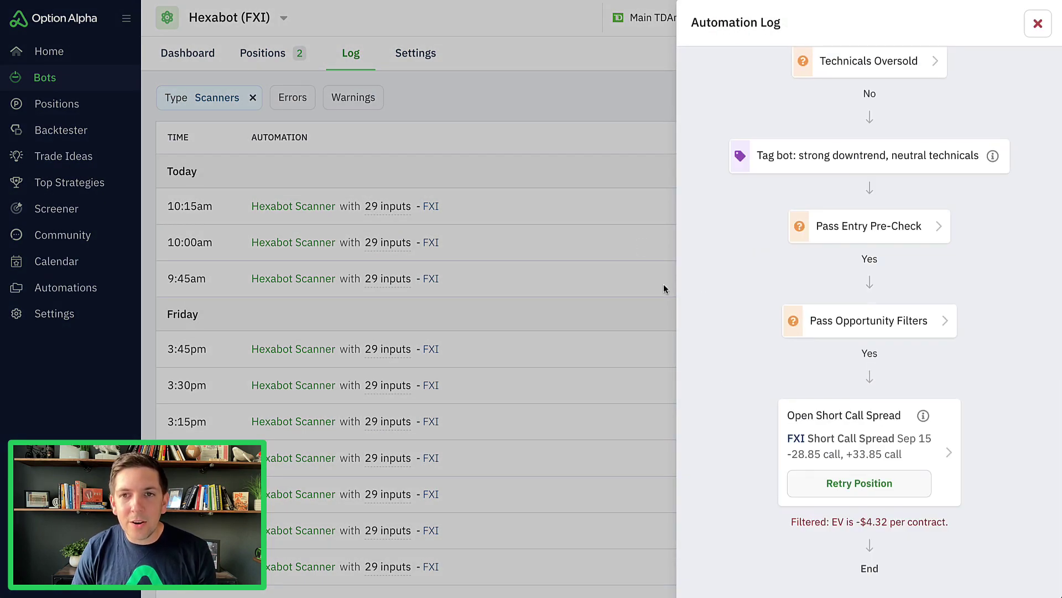
left_click(1038, 23)
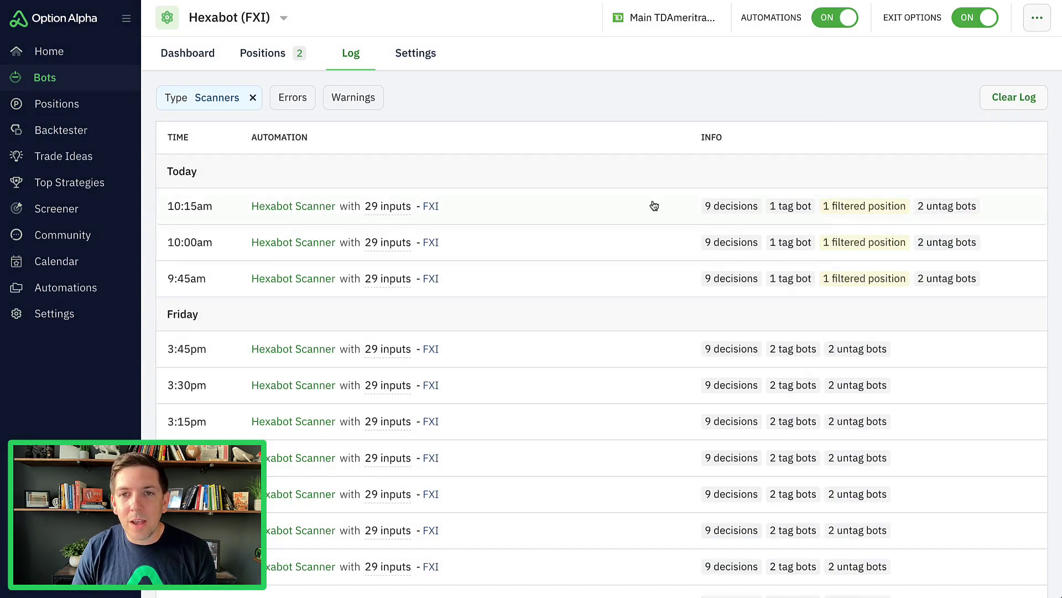
left_click(609, 279)
scroll(733, 272, "down", 1)
scroll(733, 272, "down", 10)
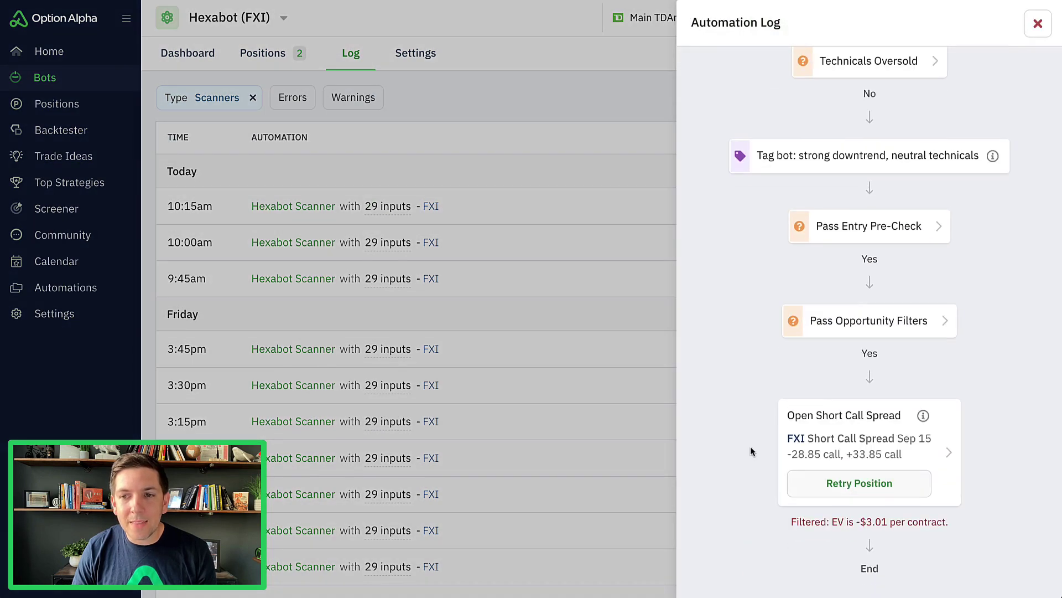
left_click(1038, 23)
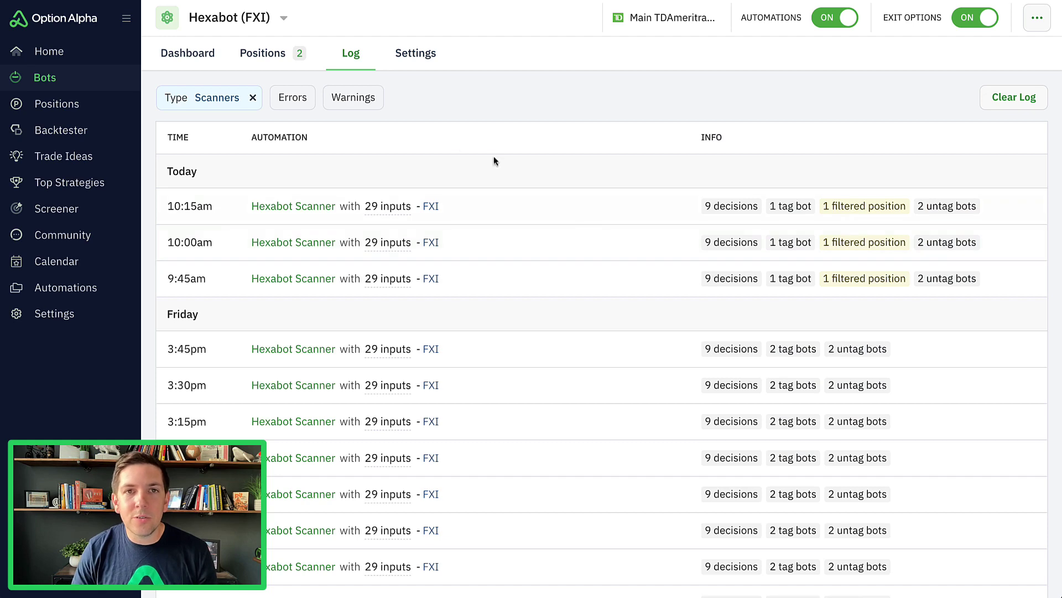
Switch to the Hexabot (XOP) bot's log and filter it to Scanner automations
left_click(283, 18)
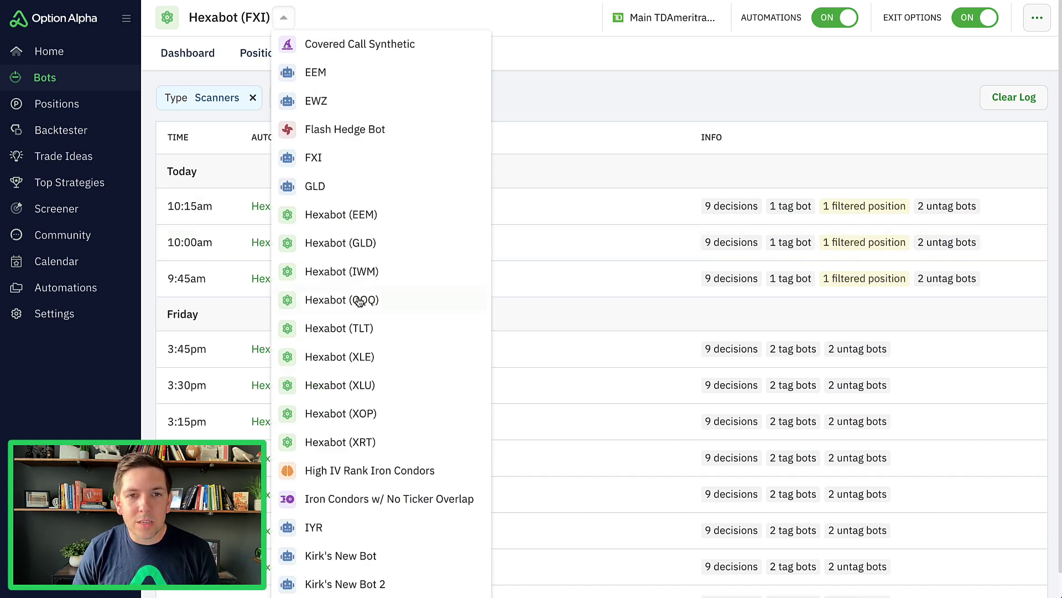
left_click(349, 409)
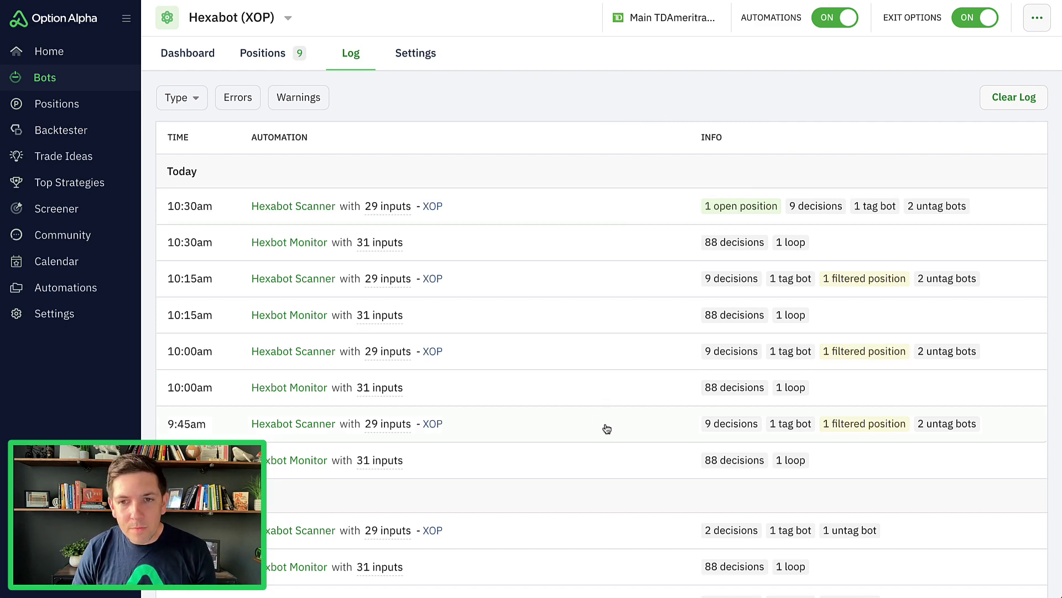
left_click(200, 107)
left_click(216, 132)
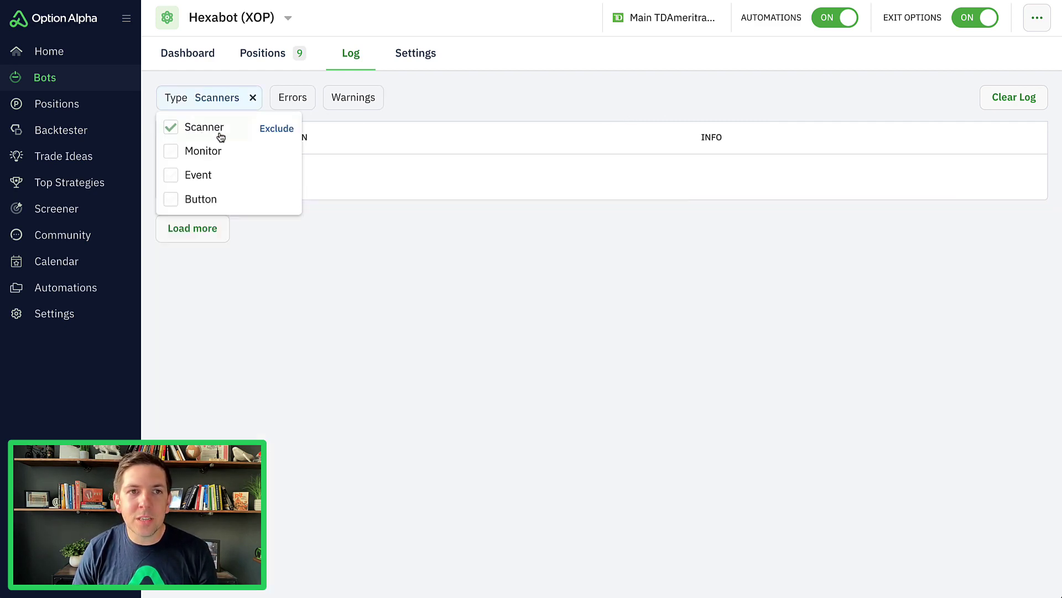
left_click(451, 99)
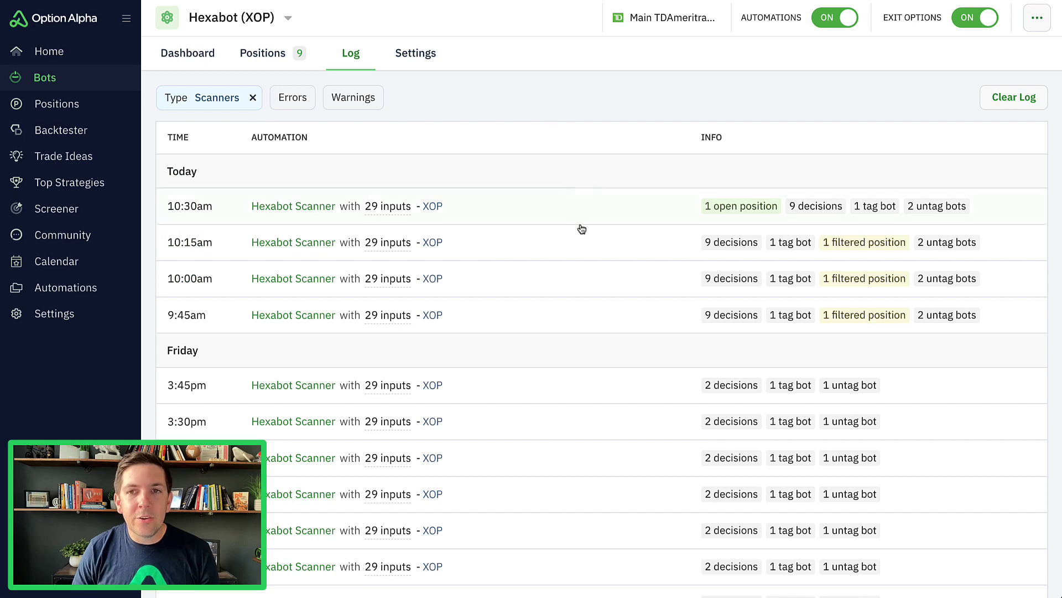
Examine the iron condor filter reasons in today's 10:15am and 9:45am XOP scanner runs, closing each automation log
left_click(615, 252)
scroll(854, 265, "down", 10)
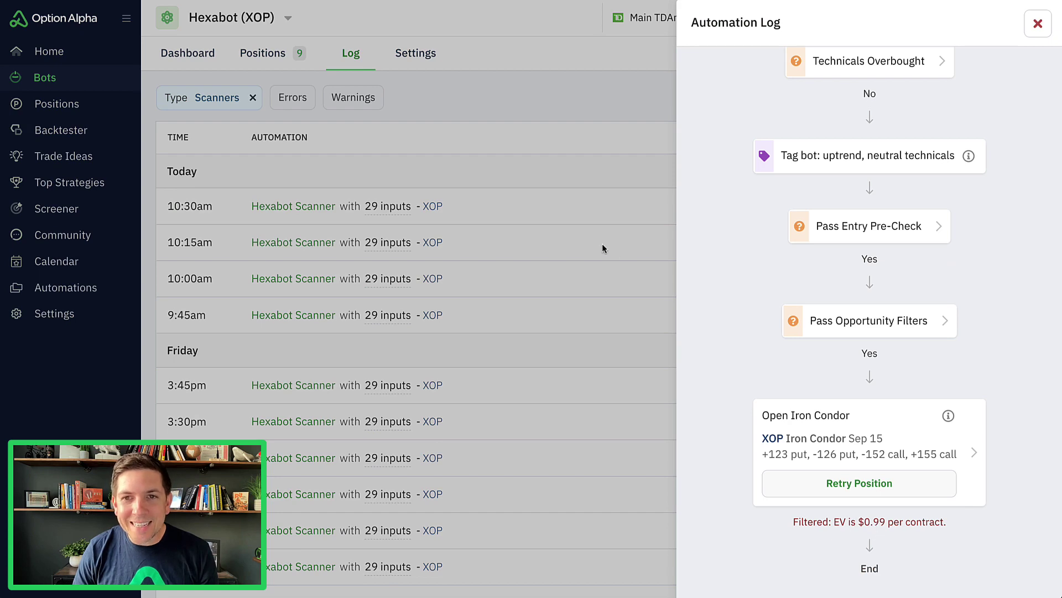
left_click(1028, 25)
left_click(652, 252)
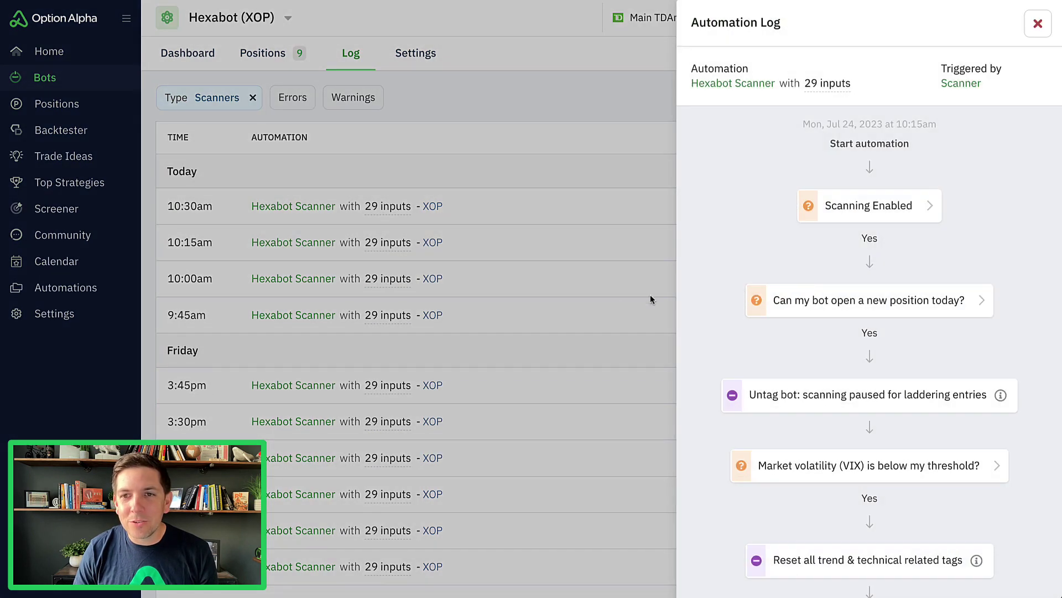
left_click(1038, 23)
left_click(602, 310)
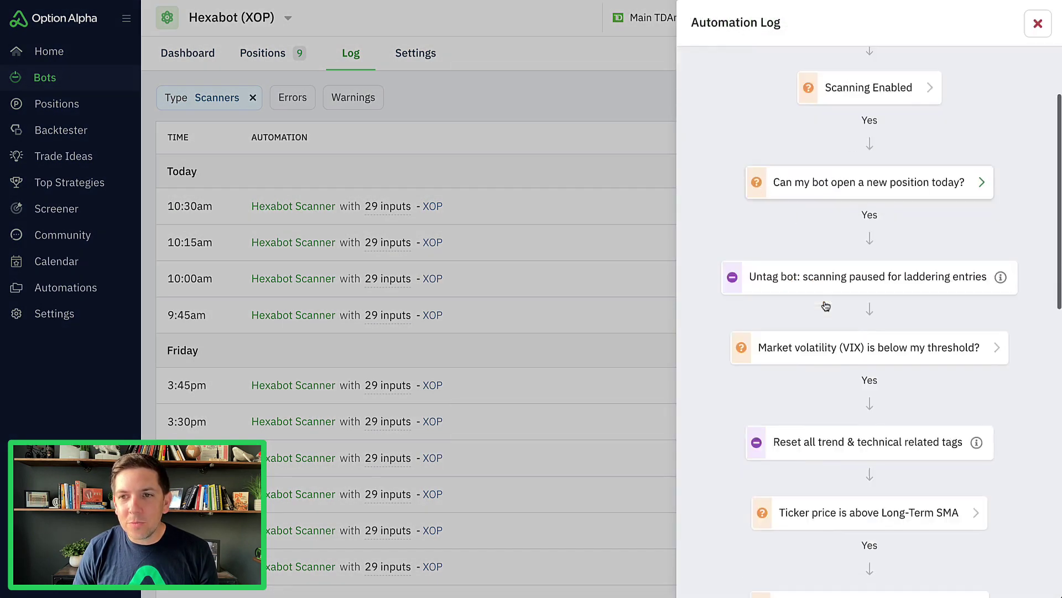
scroll(825, 304, "down", 10)
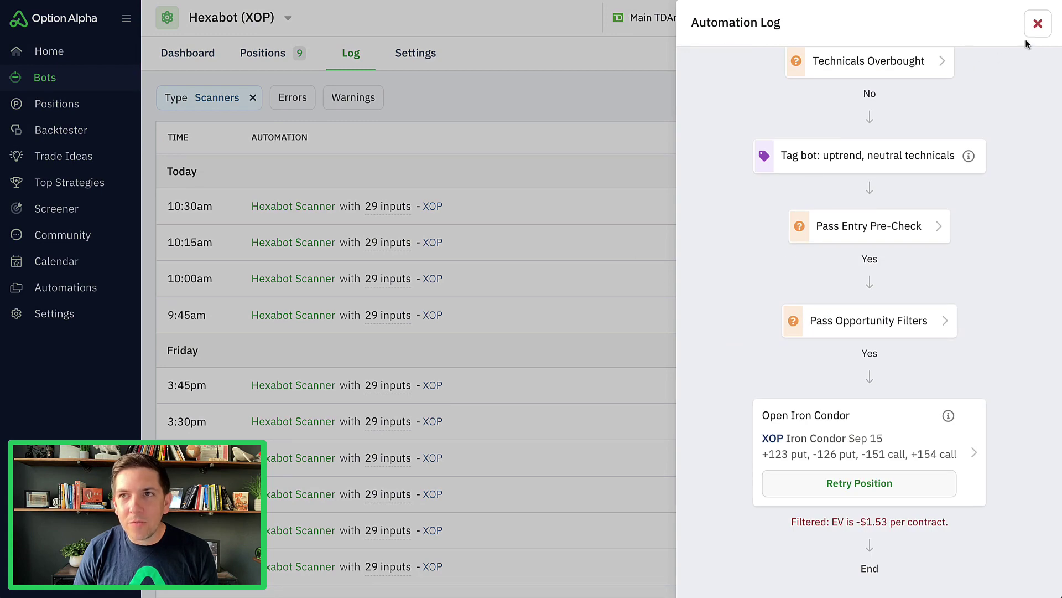
left_click(1034, 27)
Open today's 10:30am XOP scanner run, check the EV criterion in its iron condor's position log, and return to the automation log
left_click(632, 197)
scroll(864, 238, "down", 10)
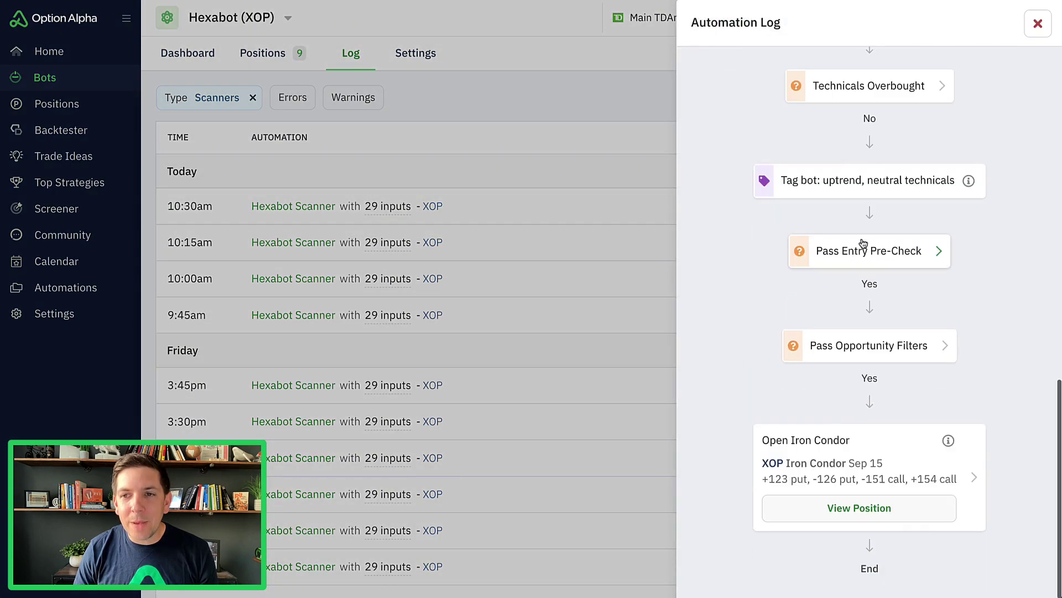
left_click(908, 468)
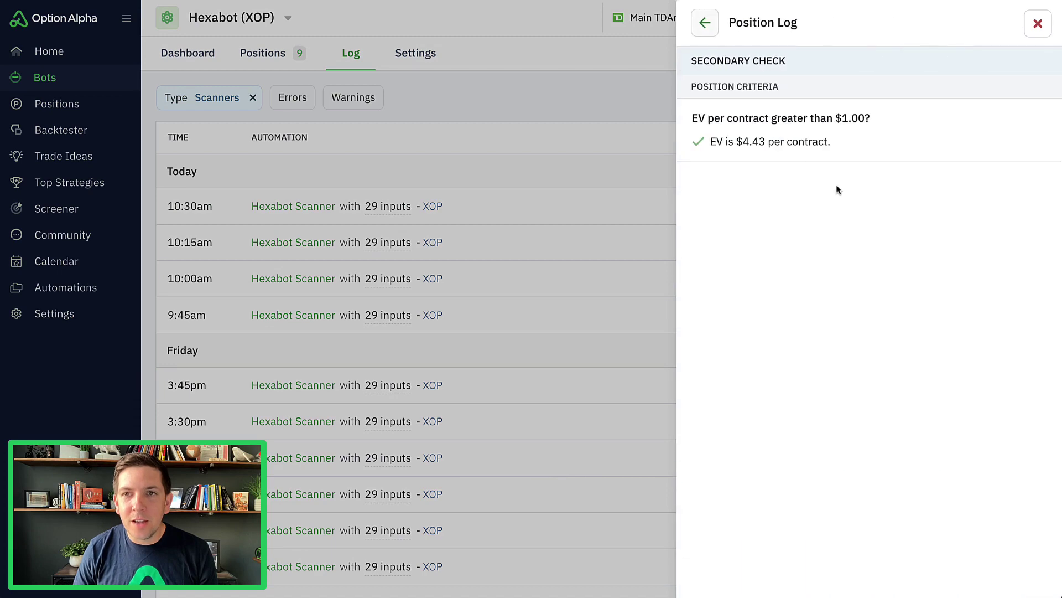
left_click_drag(743, 142, 763, 138)
left_click(708, 25)
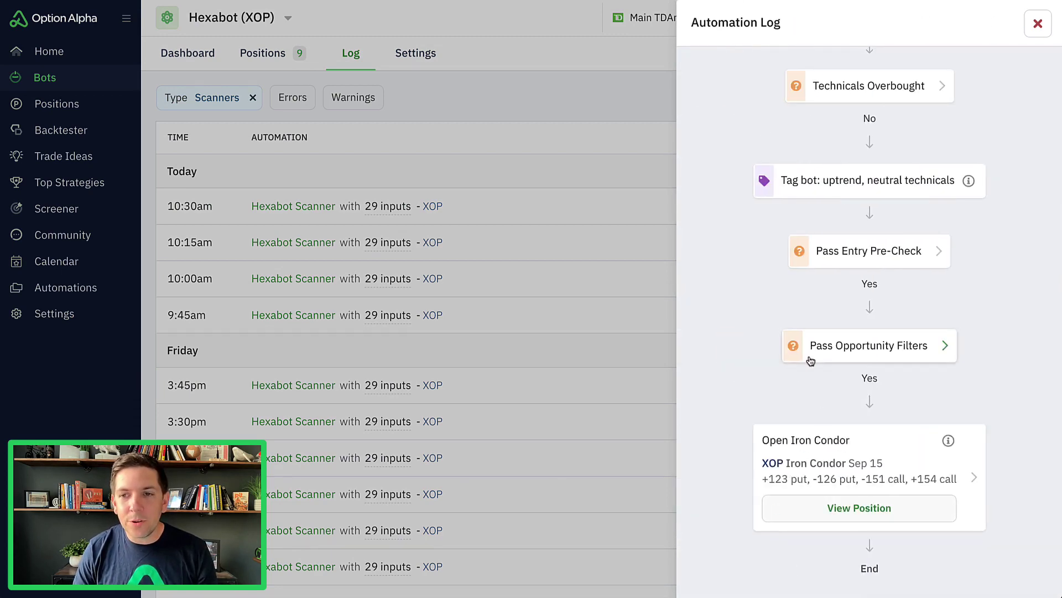
View the opened XOP iron condor's position details, examine its current EV and trade figures, and close the details and automation log
left_click(858, 509)
scroll(830, 306, "down", 2)
scroll(830, 307, "down", 5)
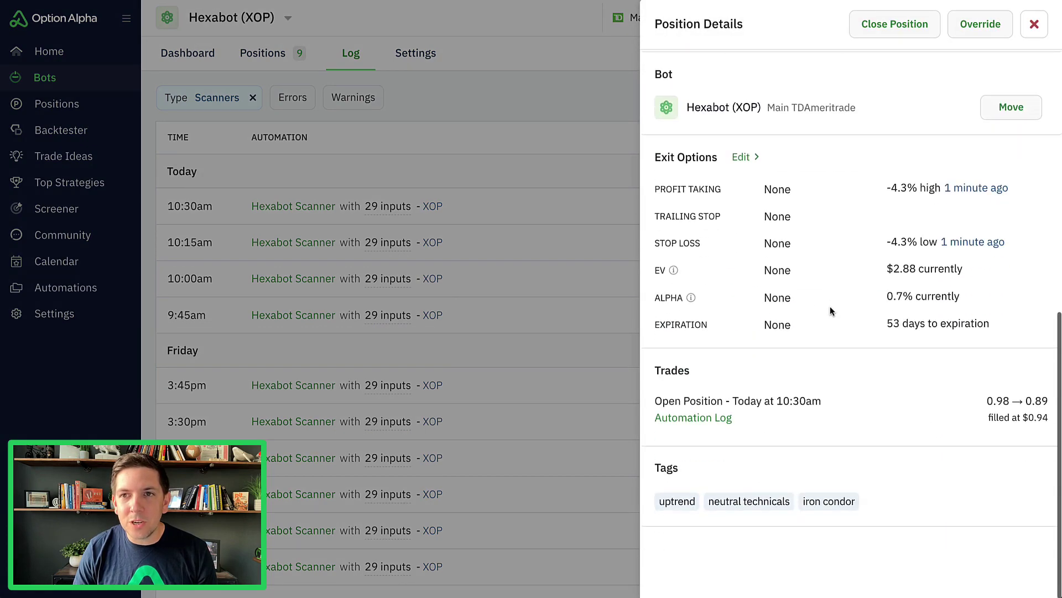
left_click_drag(894, 271, 972, 271)
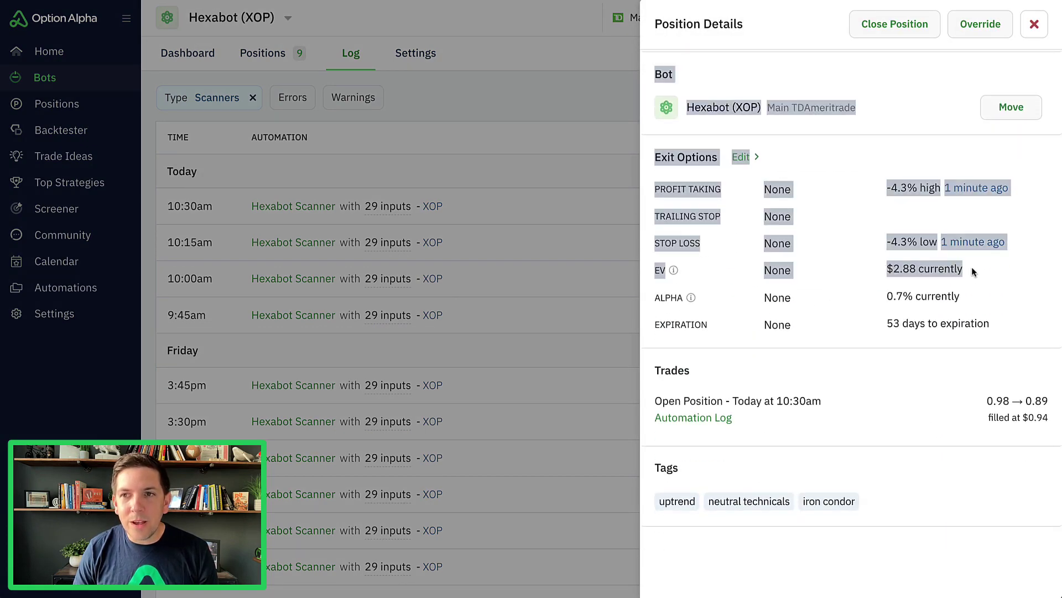
left_click(981, 273)
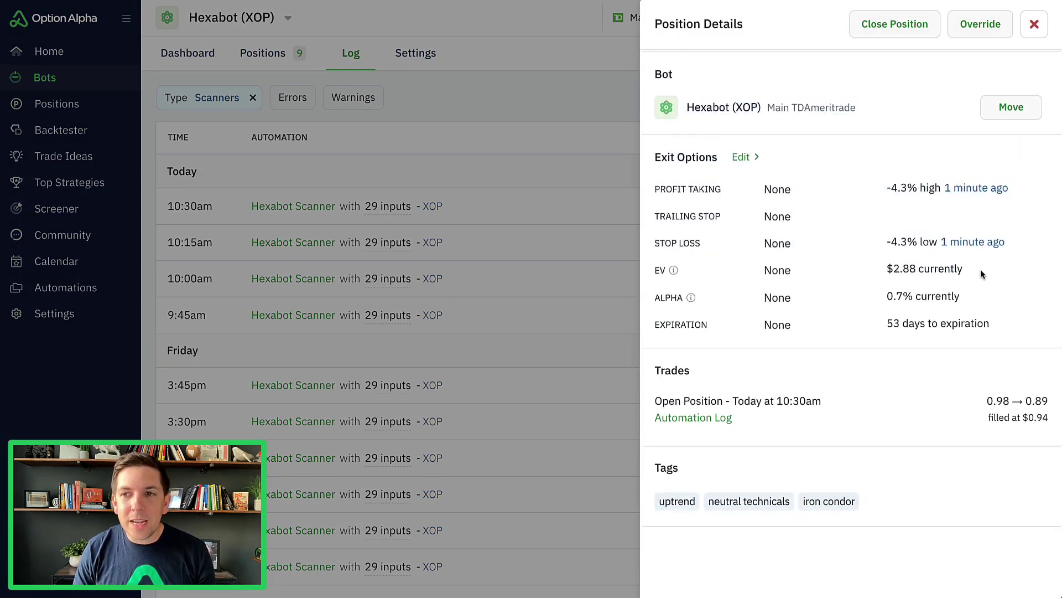
scroll(981, 269, "up", 9)
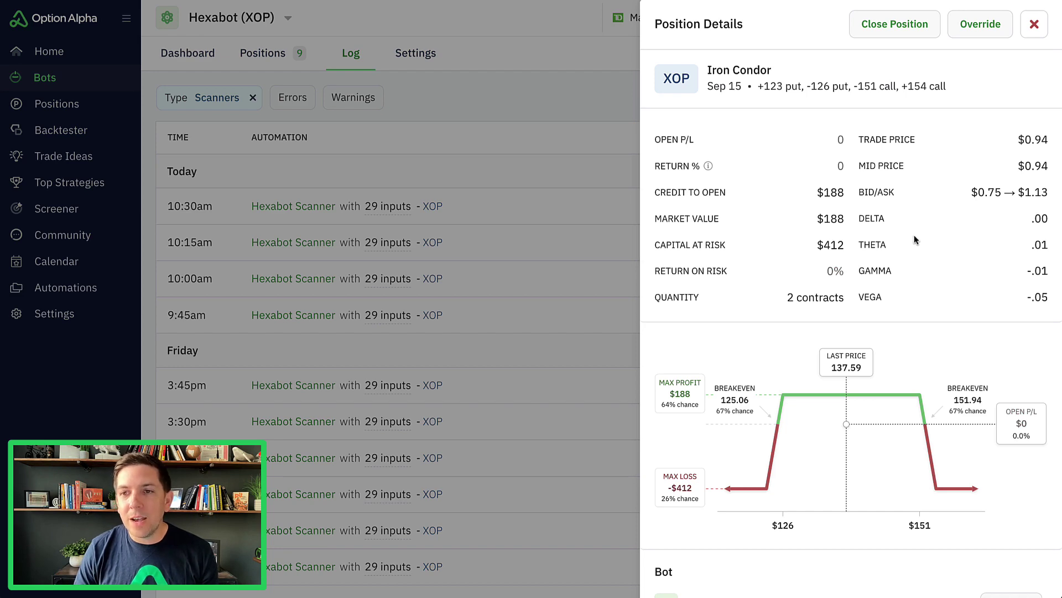
left_click(1034, 26)
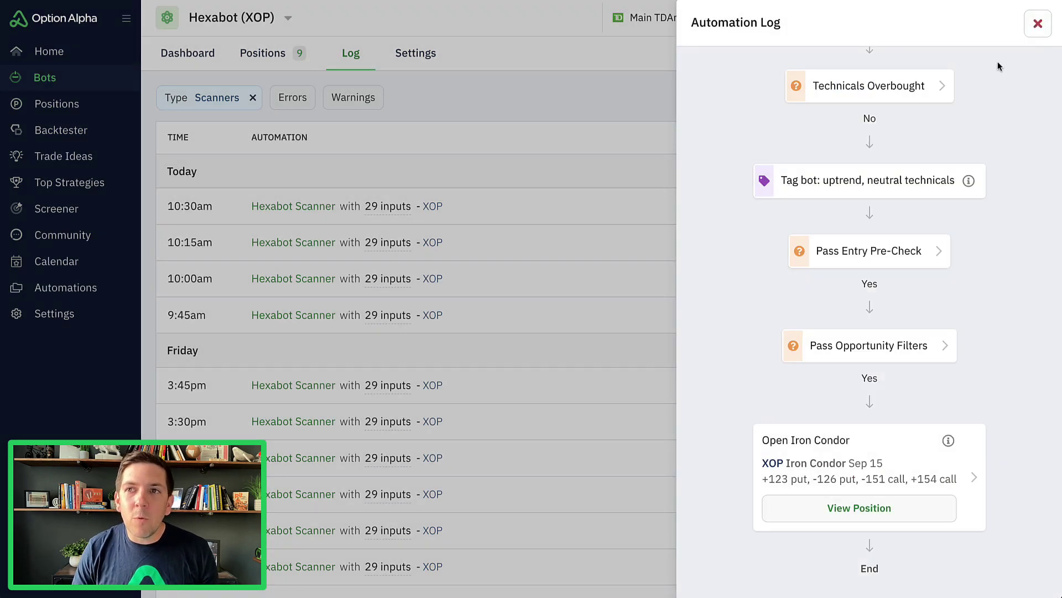
left_click(1034, 26)
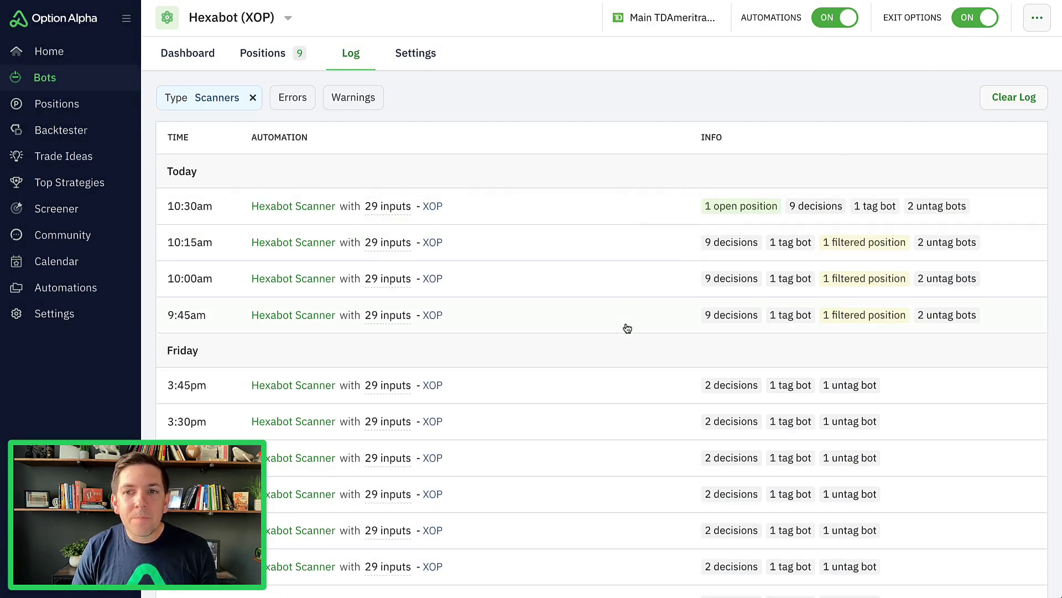
Review the earlier XOP scanner runs in the log, back through Friday to Thursday
scroll(619, 283, "down", 5)
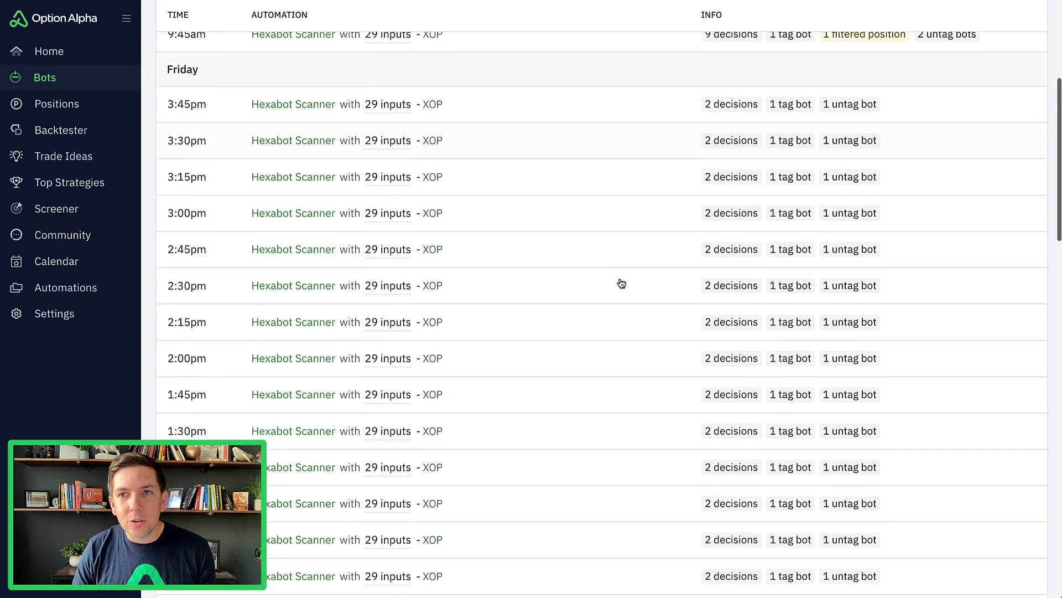
scroll(622, 284, "down", 10)
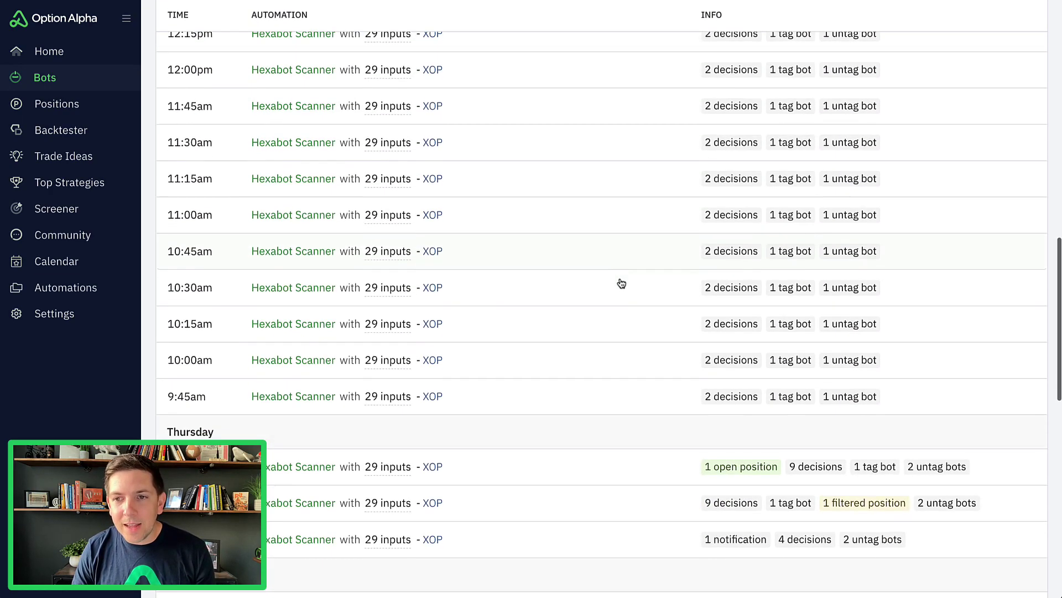
scroll(621, 284, "up", 15)
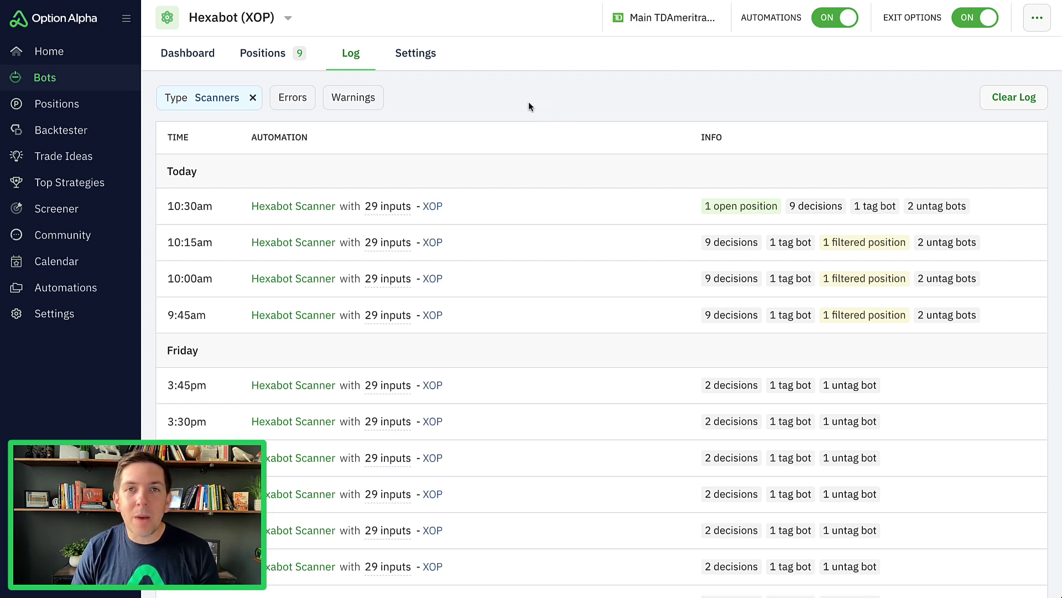
Switch to the Monthly Iron Condors ($3k Portfolio) bot and review its safeguard settings and positions
left_click(288, 17)
scroll(408, 455, "down", 6)
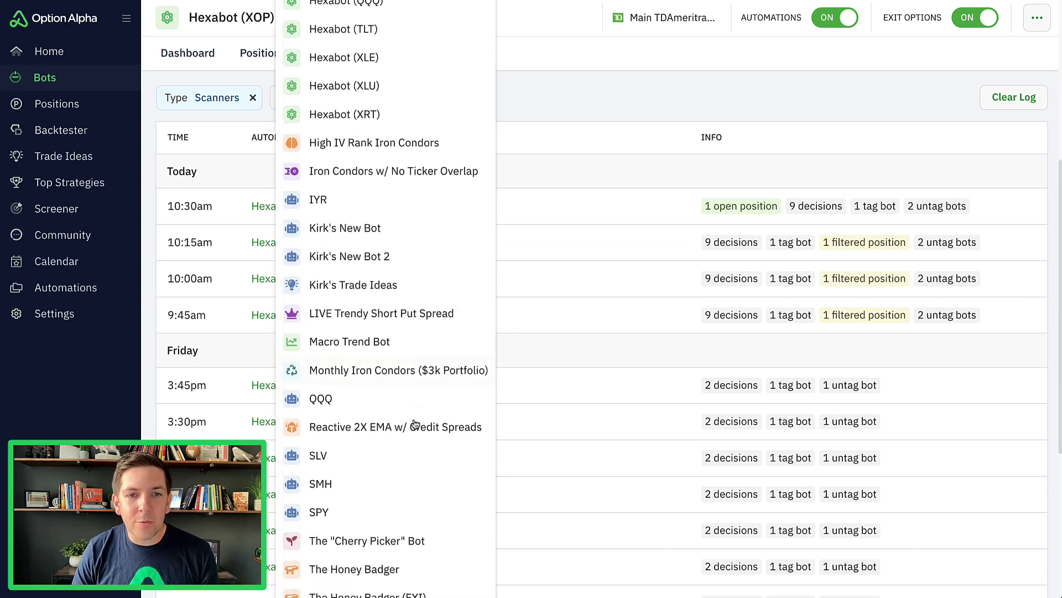
left_click(393, 354)
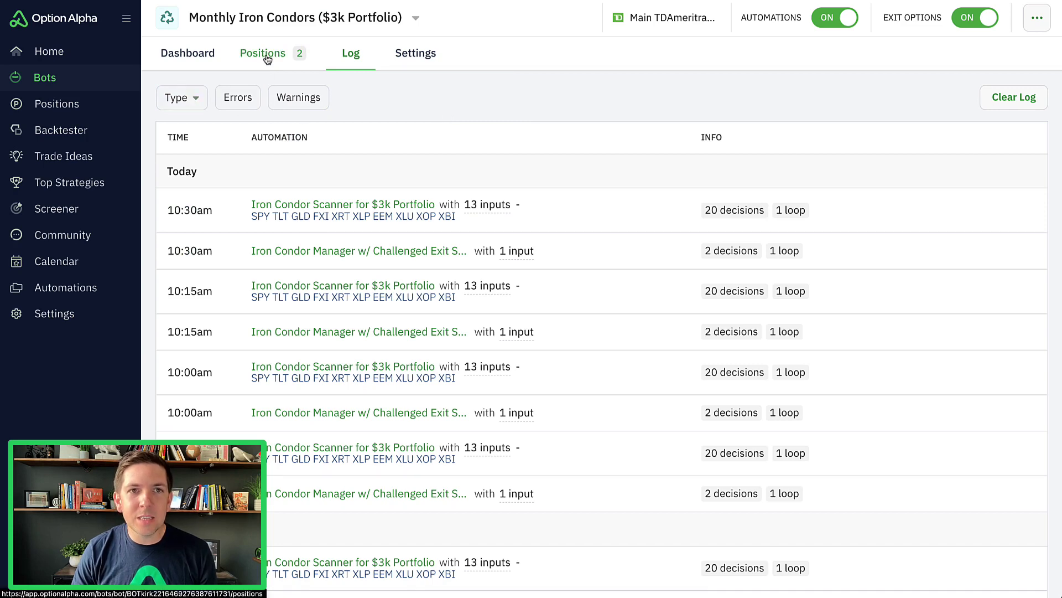
left_click(407, 55)
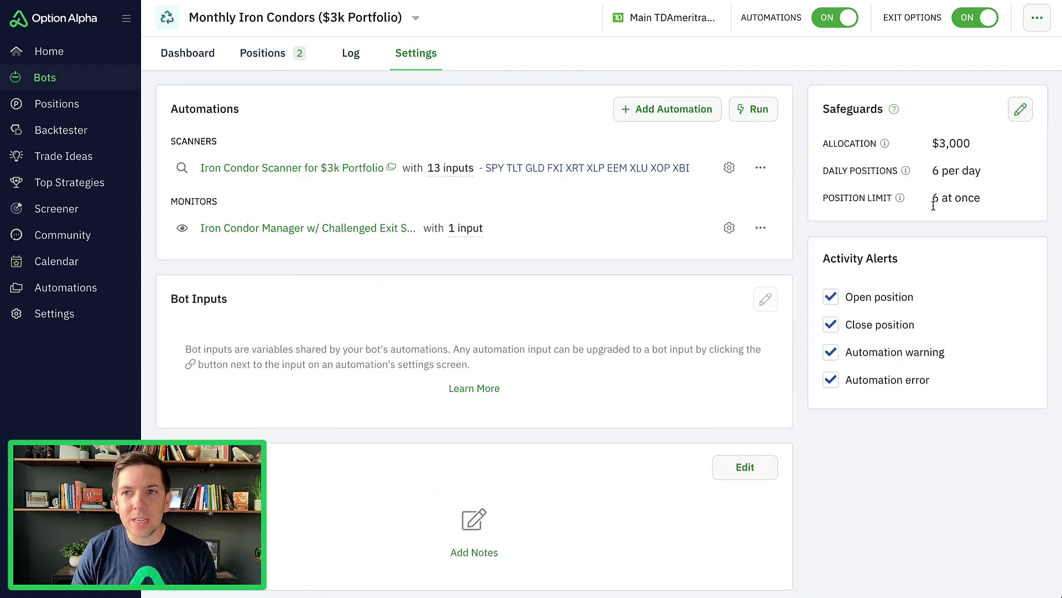
left_click(270, 58)
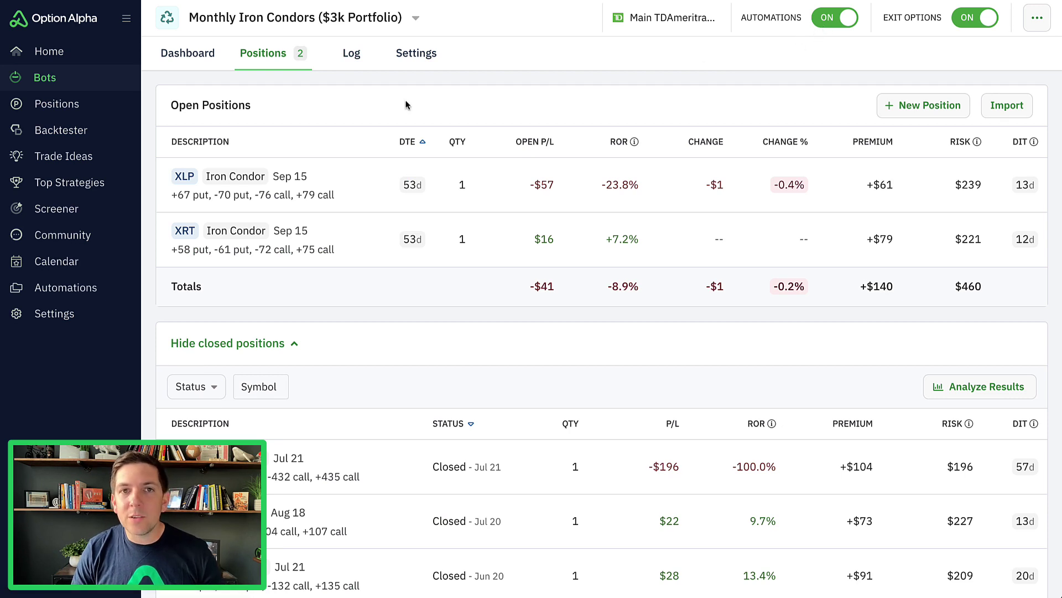
Return to the Monthly Iron Condors bot's log and filter it to Scanner automations
left_click(352, 56)
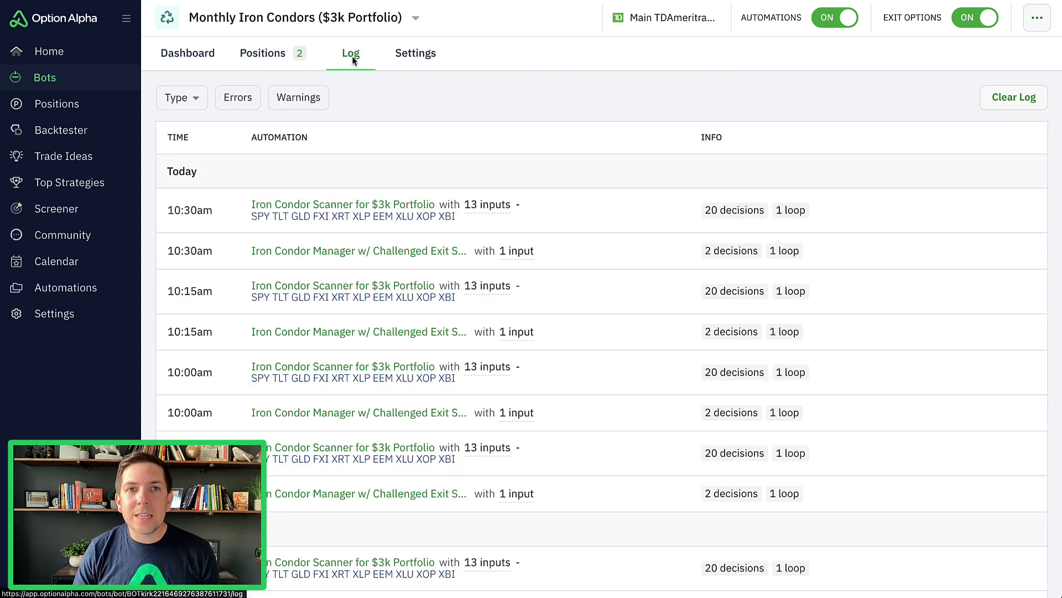
left_click(187, 96)
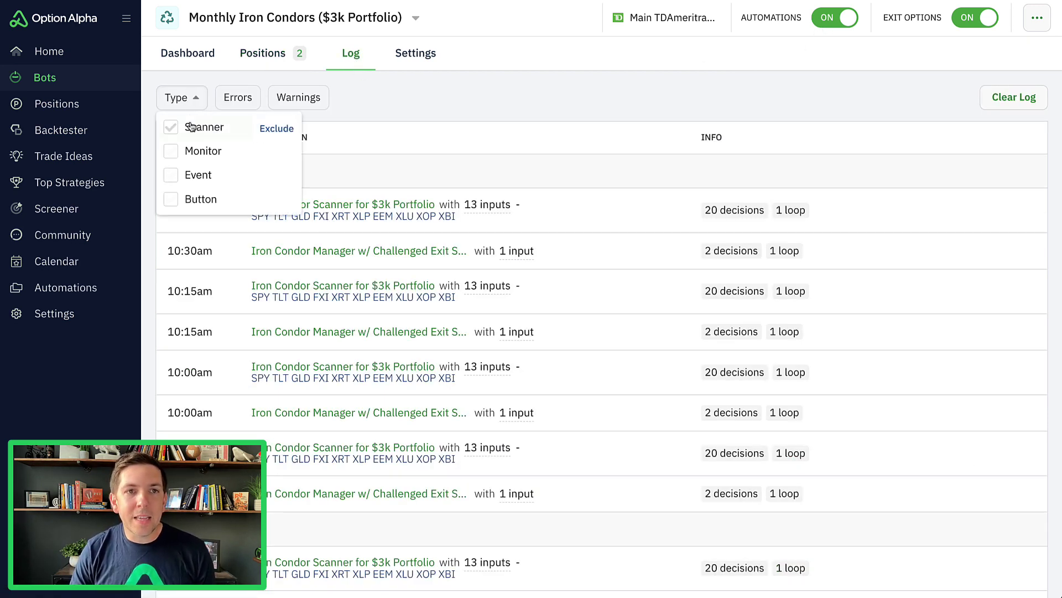
left_click(190, 126)
left_click(472, 97)
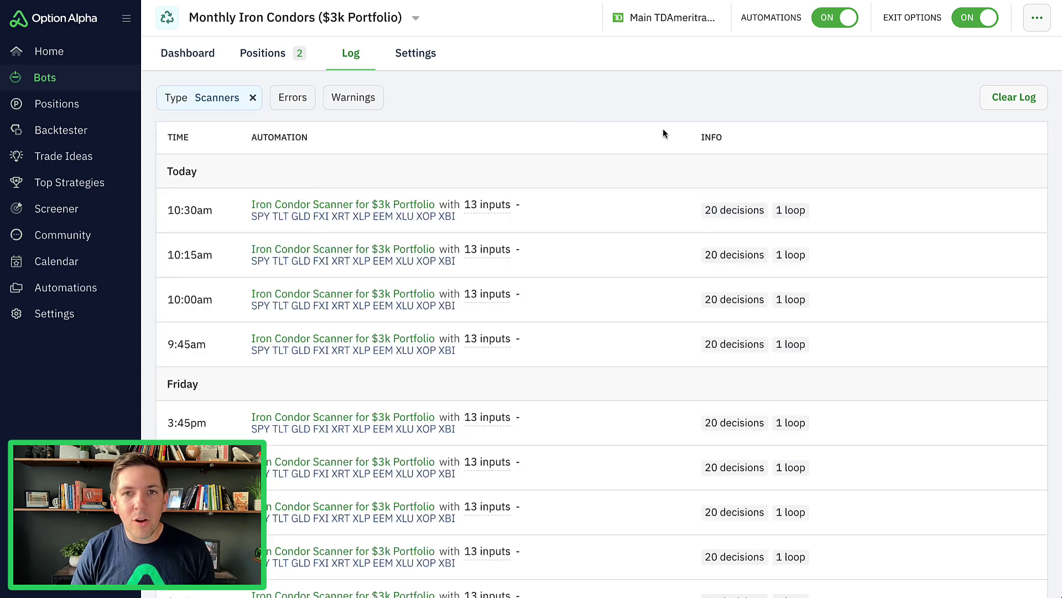
Open today's 10:30am iron condor scanner run, examine SPY's IVR range decision, and return to the automation log
left_click(618, 217)
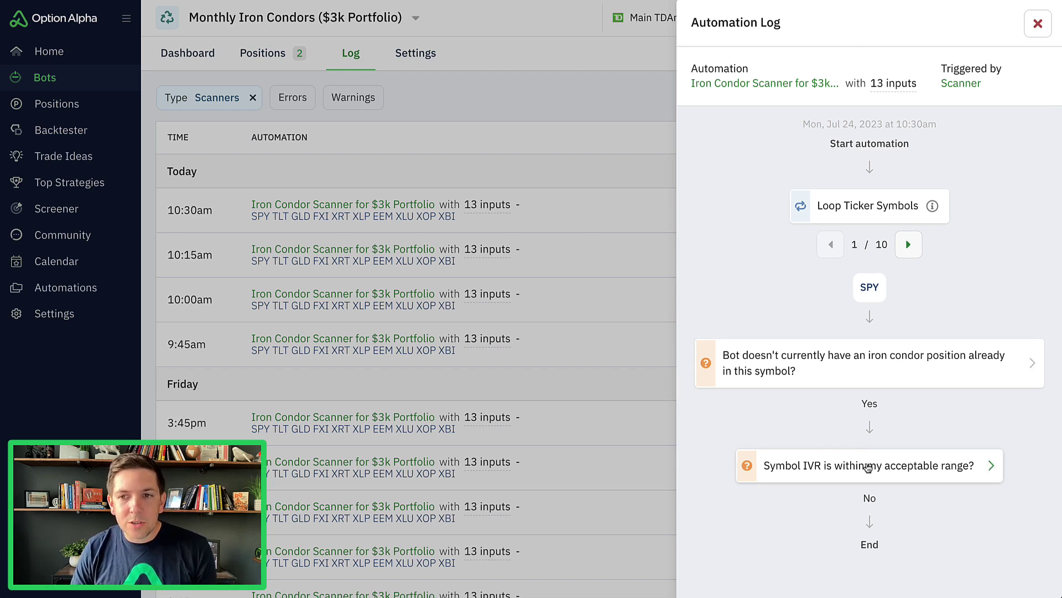
left_click(845, 474)
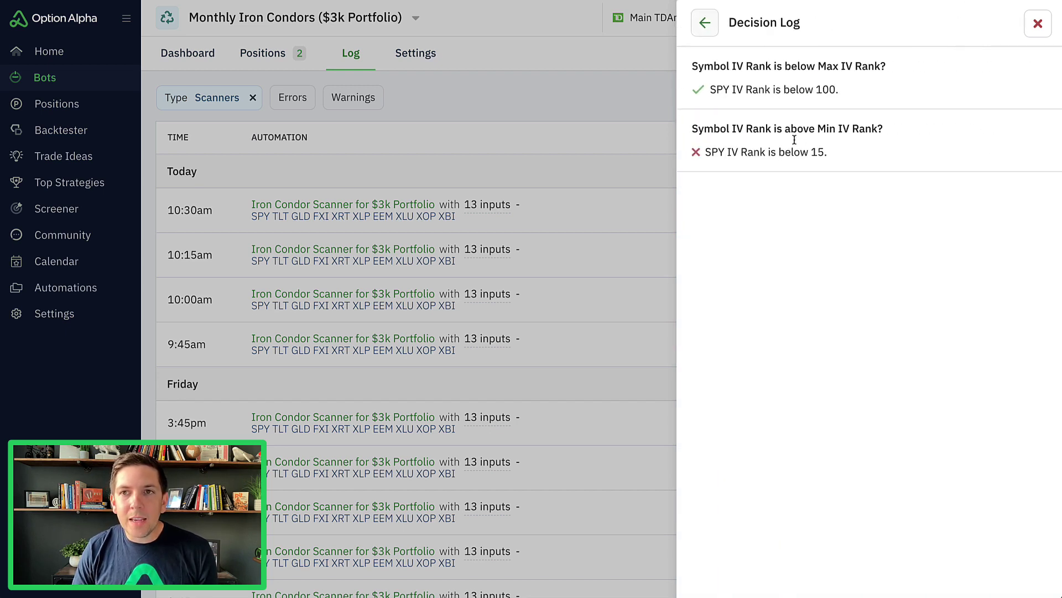
left_click(706, 23)
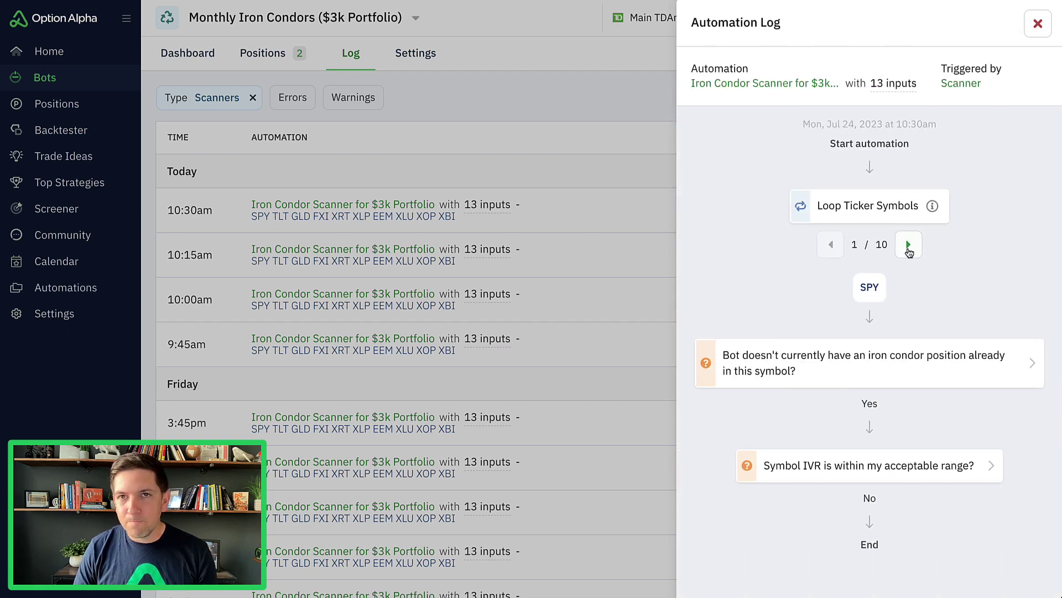
Step through the ticker loop from TLT to XLP, checking each symbol's existing-position and IVR decisions
left_click(909, 248)
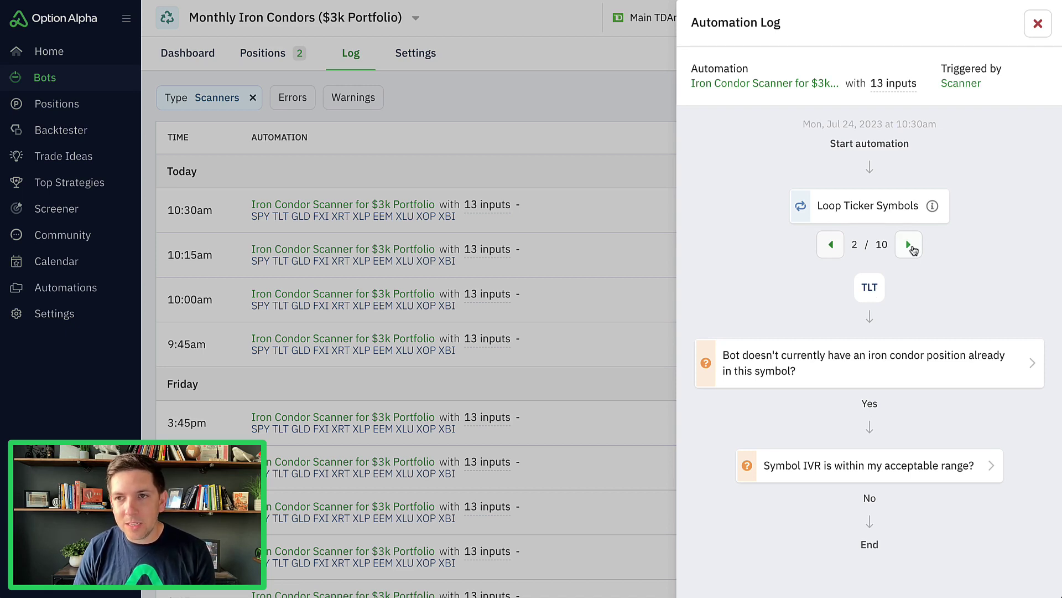
left_click(911, 249)
left_click(912, 249)
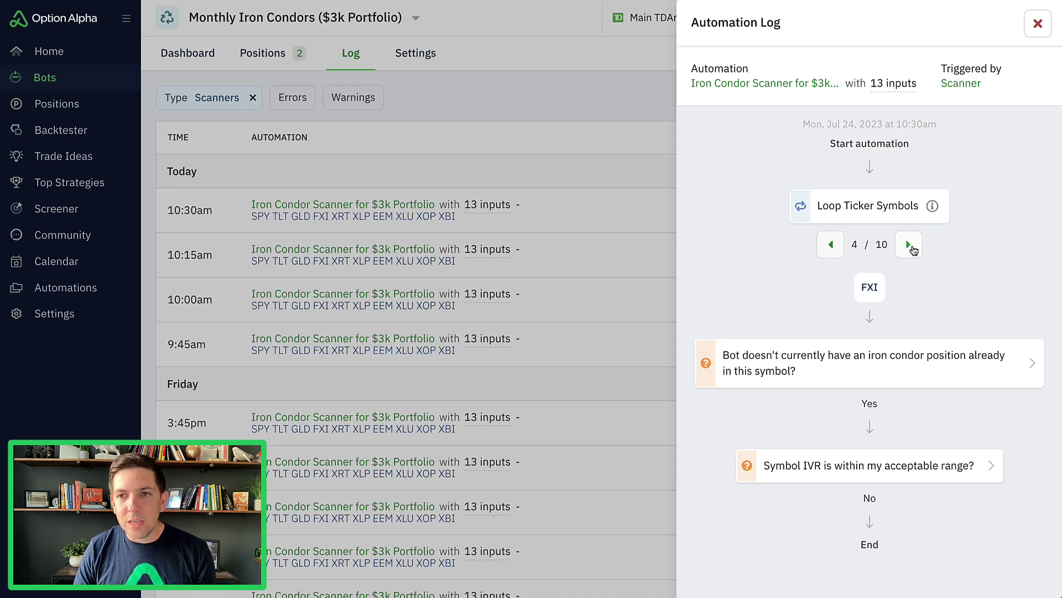
left_click(911, 246)
left_click(830, 249)
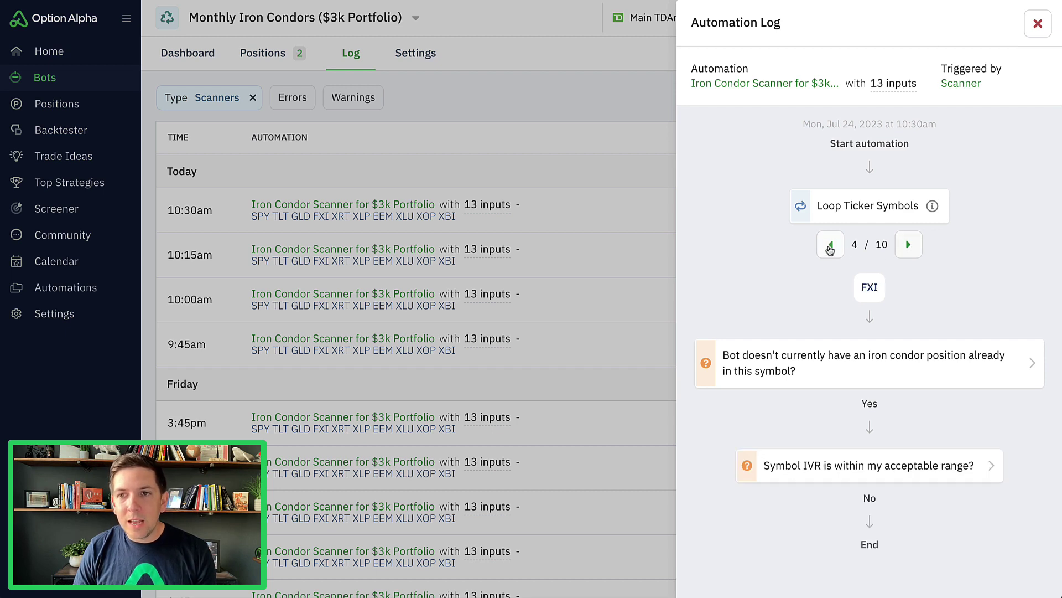
left_click(911, 248)
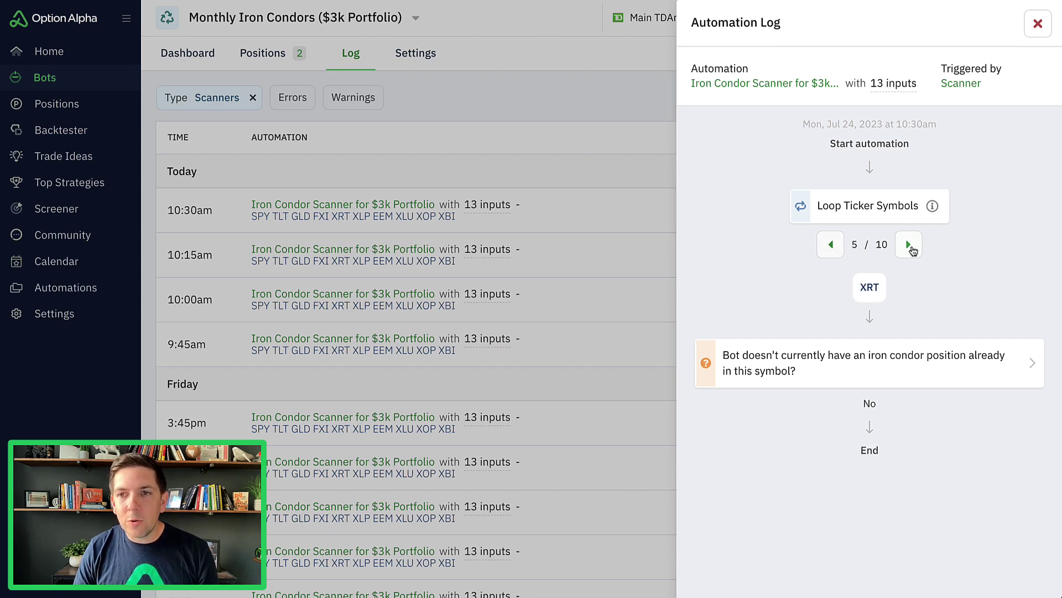
left_click(913, 247)
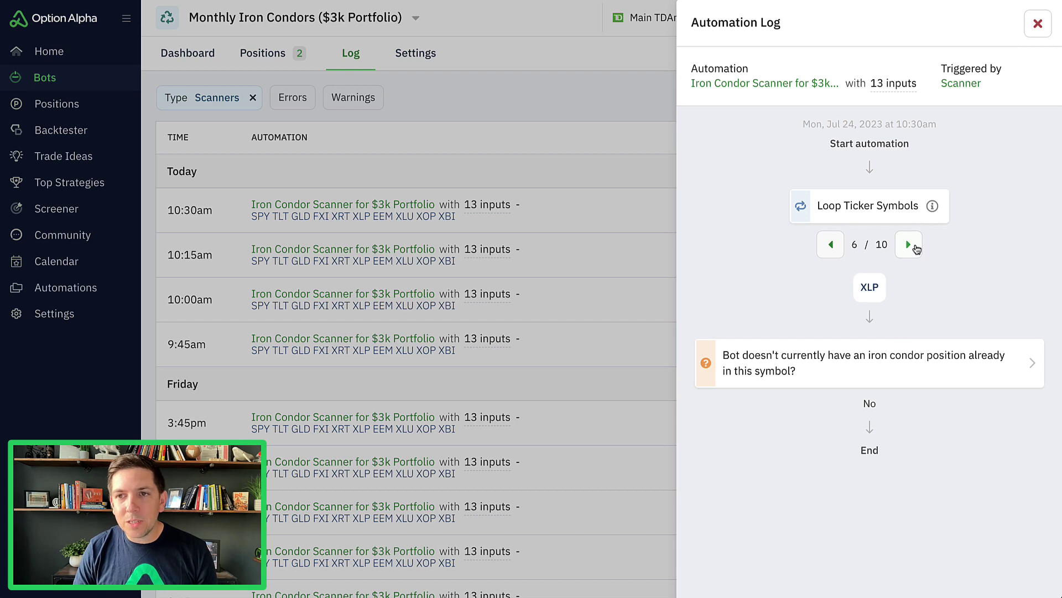
Advance the loop to EEM and examine its IVR range and opportunity filter decisions, including the bid/ask spread check
left_click(909, 245)
scroll(795, 296, "down", 4)
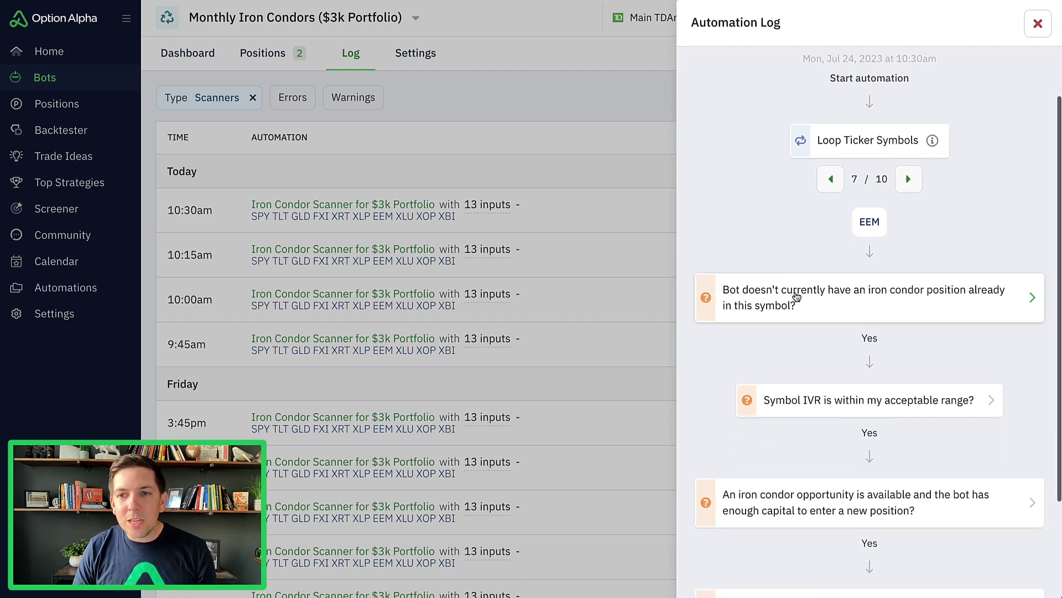
left_click(850, 276)
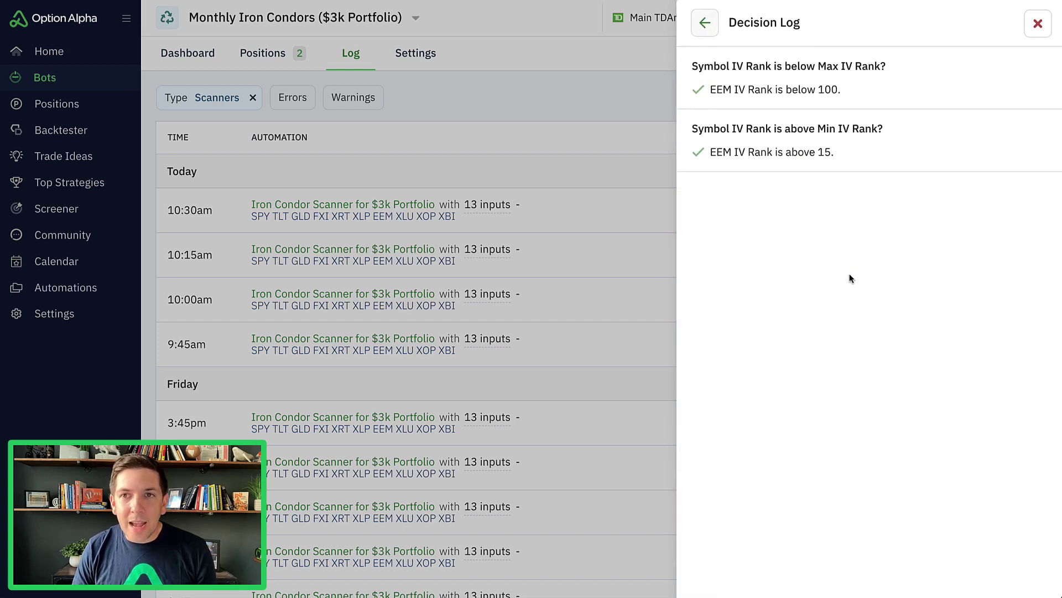
left_click(705, 23)
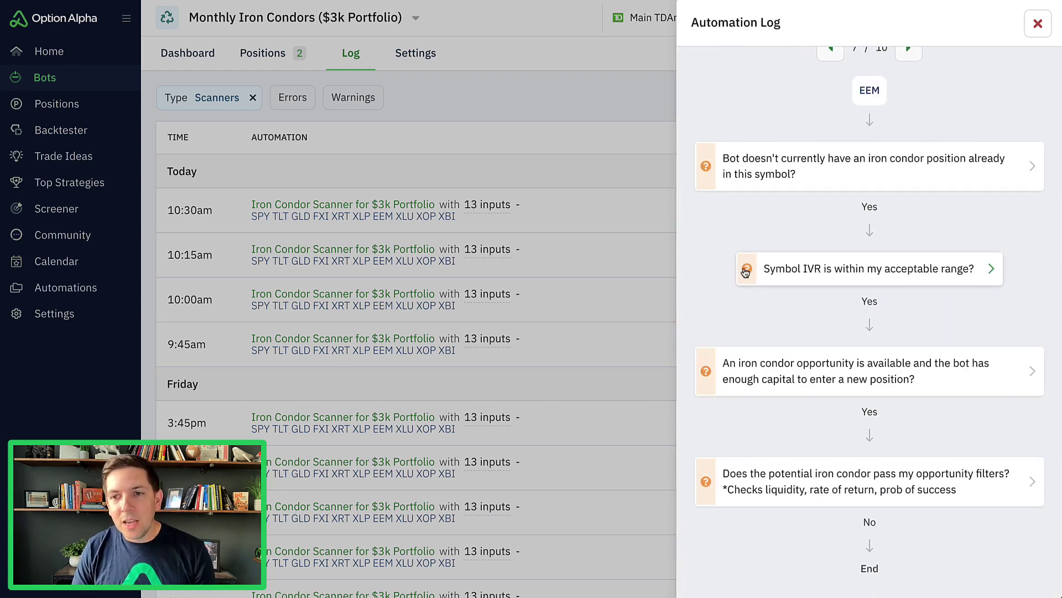
left_click(769, 485)
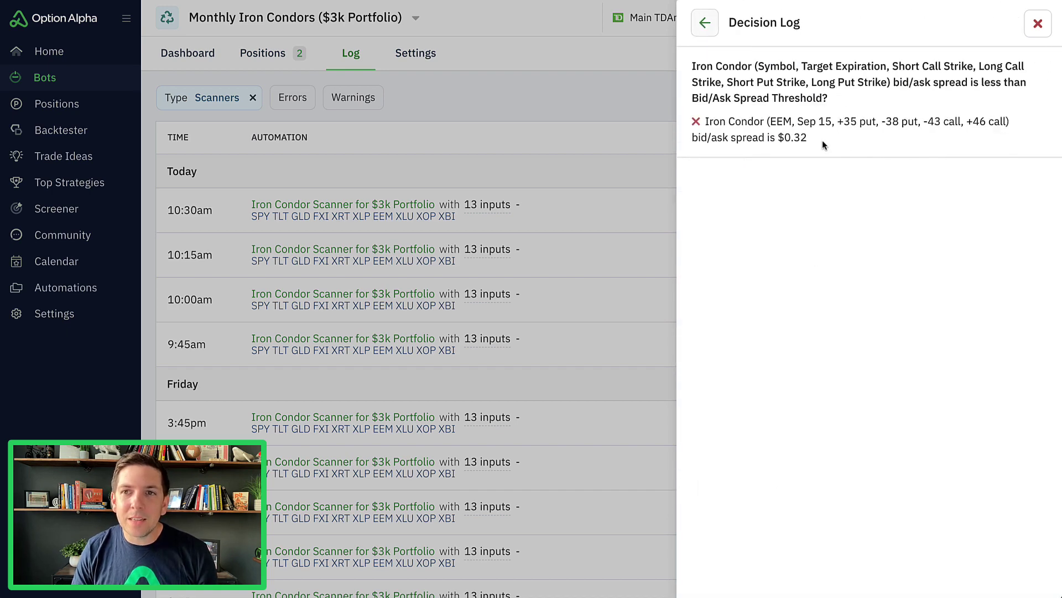
left_click_drag(822, 141, 699, 122)
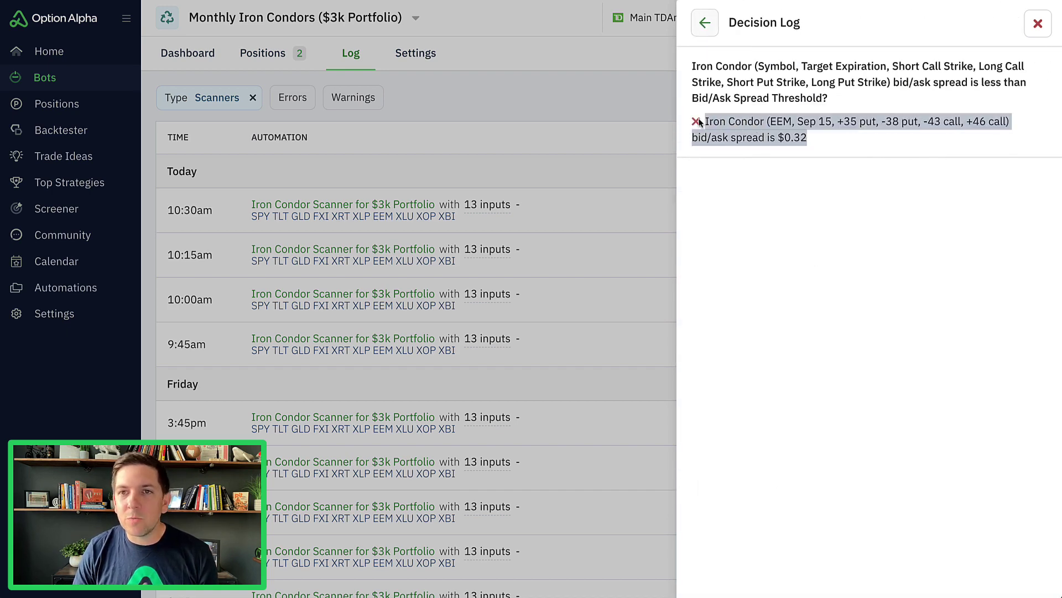
left_click(705, 25)
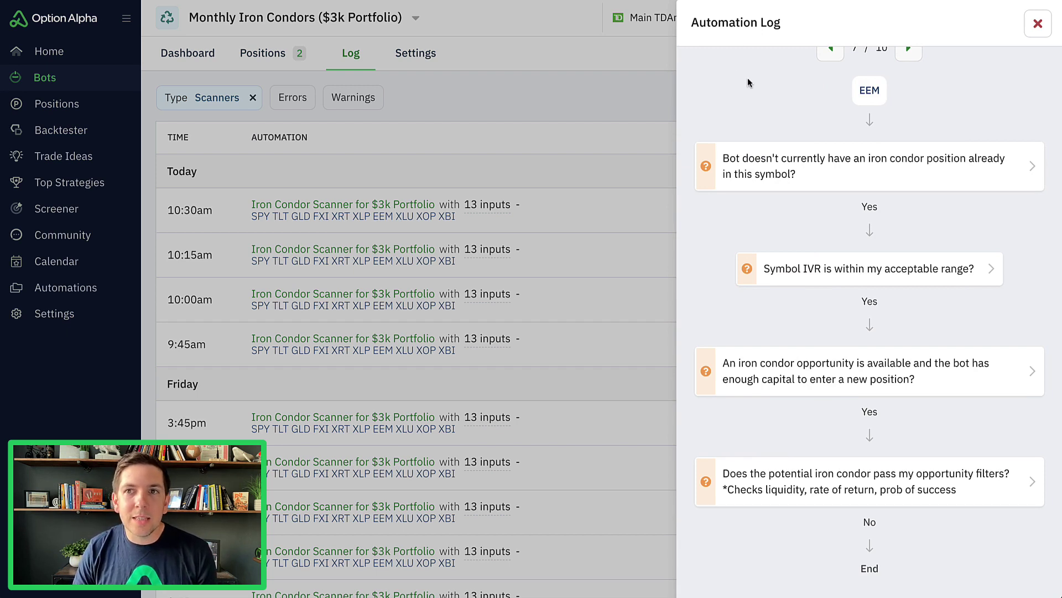
Step through the remaining loop symbols from XLU to XBI, checking their decision paths, and close the automation log
left_click(910, 55)
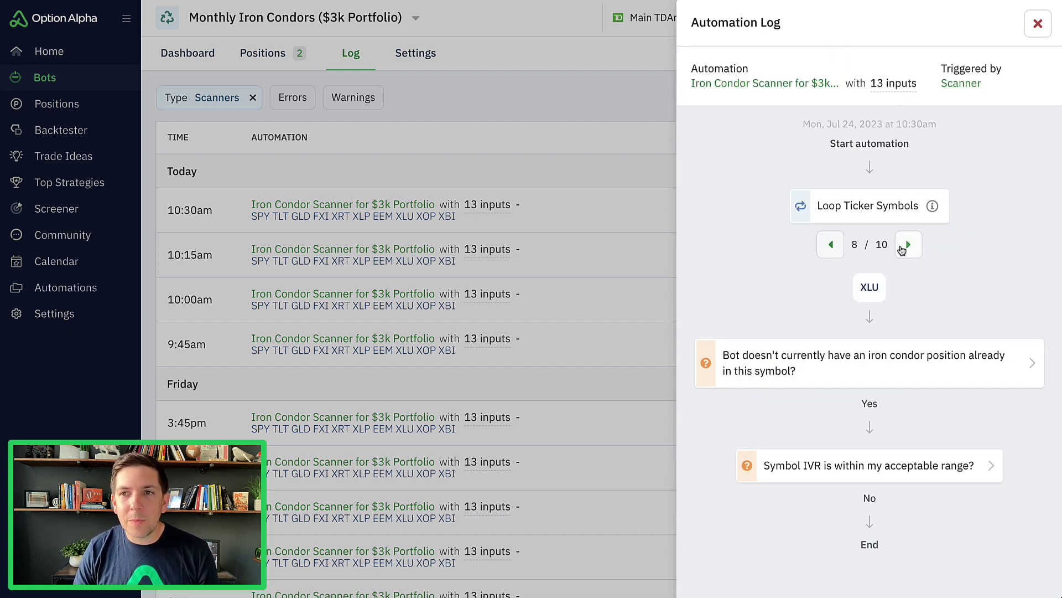
left_click(907, 244)
left_click(908, 244)
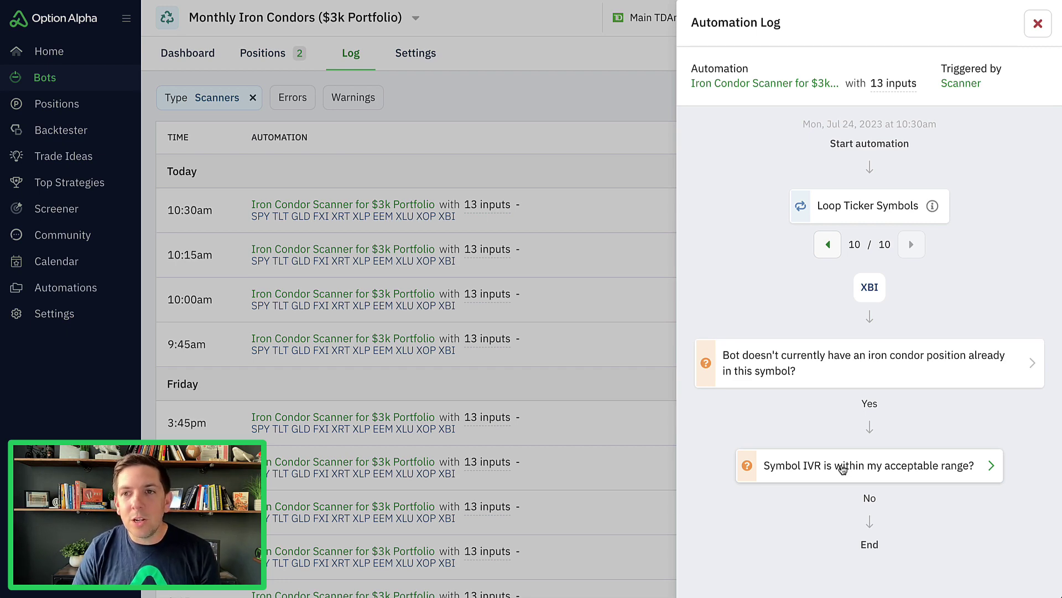
left_click(1033, 29)
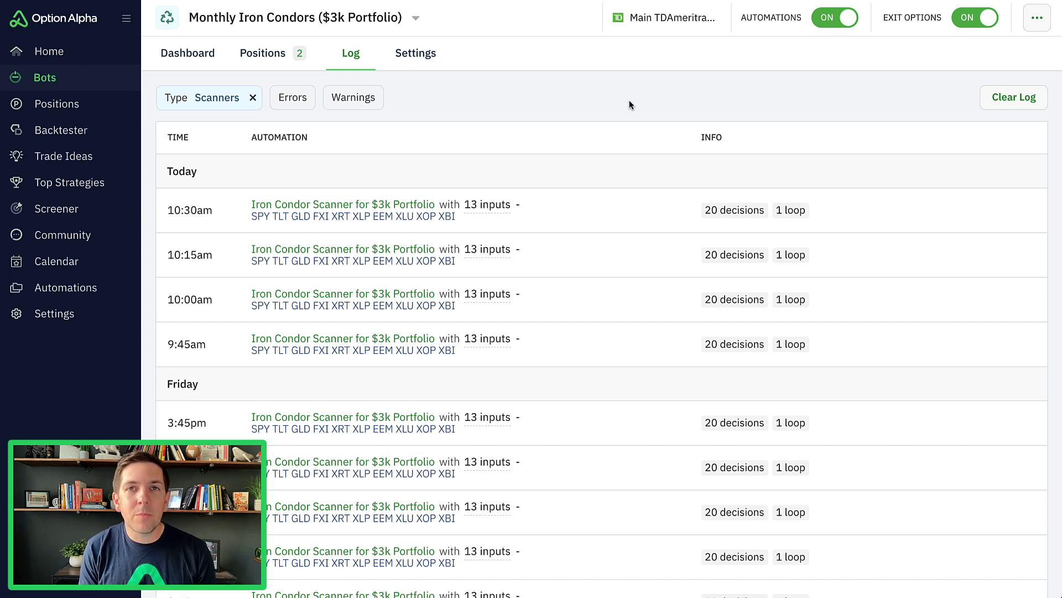
scroll(629, 100, "down", 1)
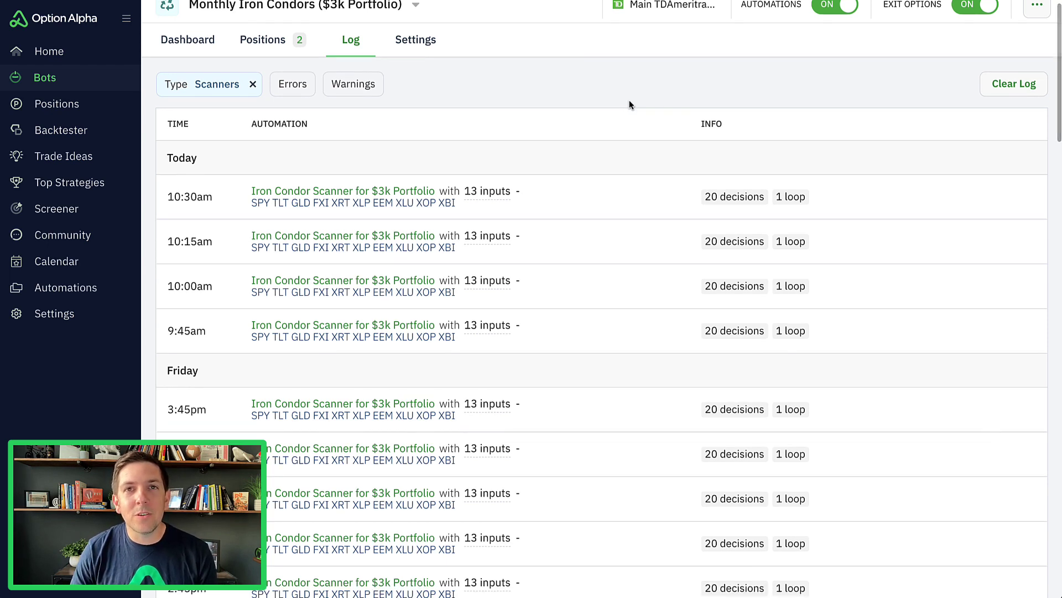
scroll(630, 99, "up", 1)
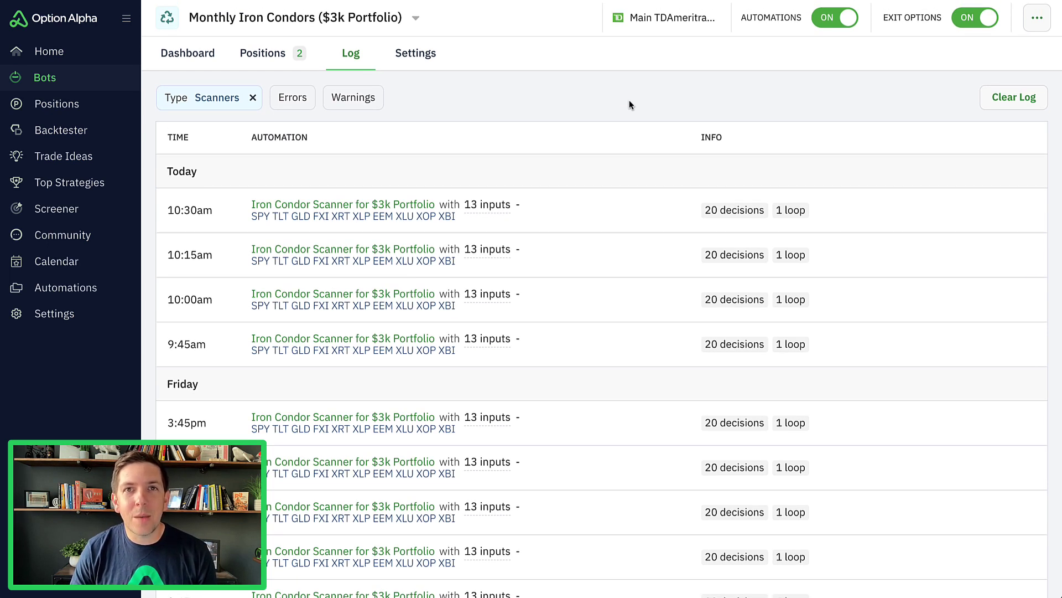